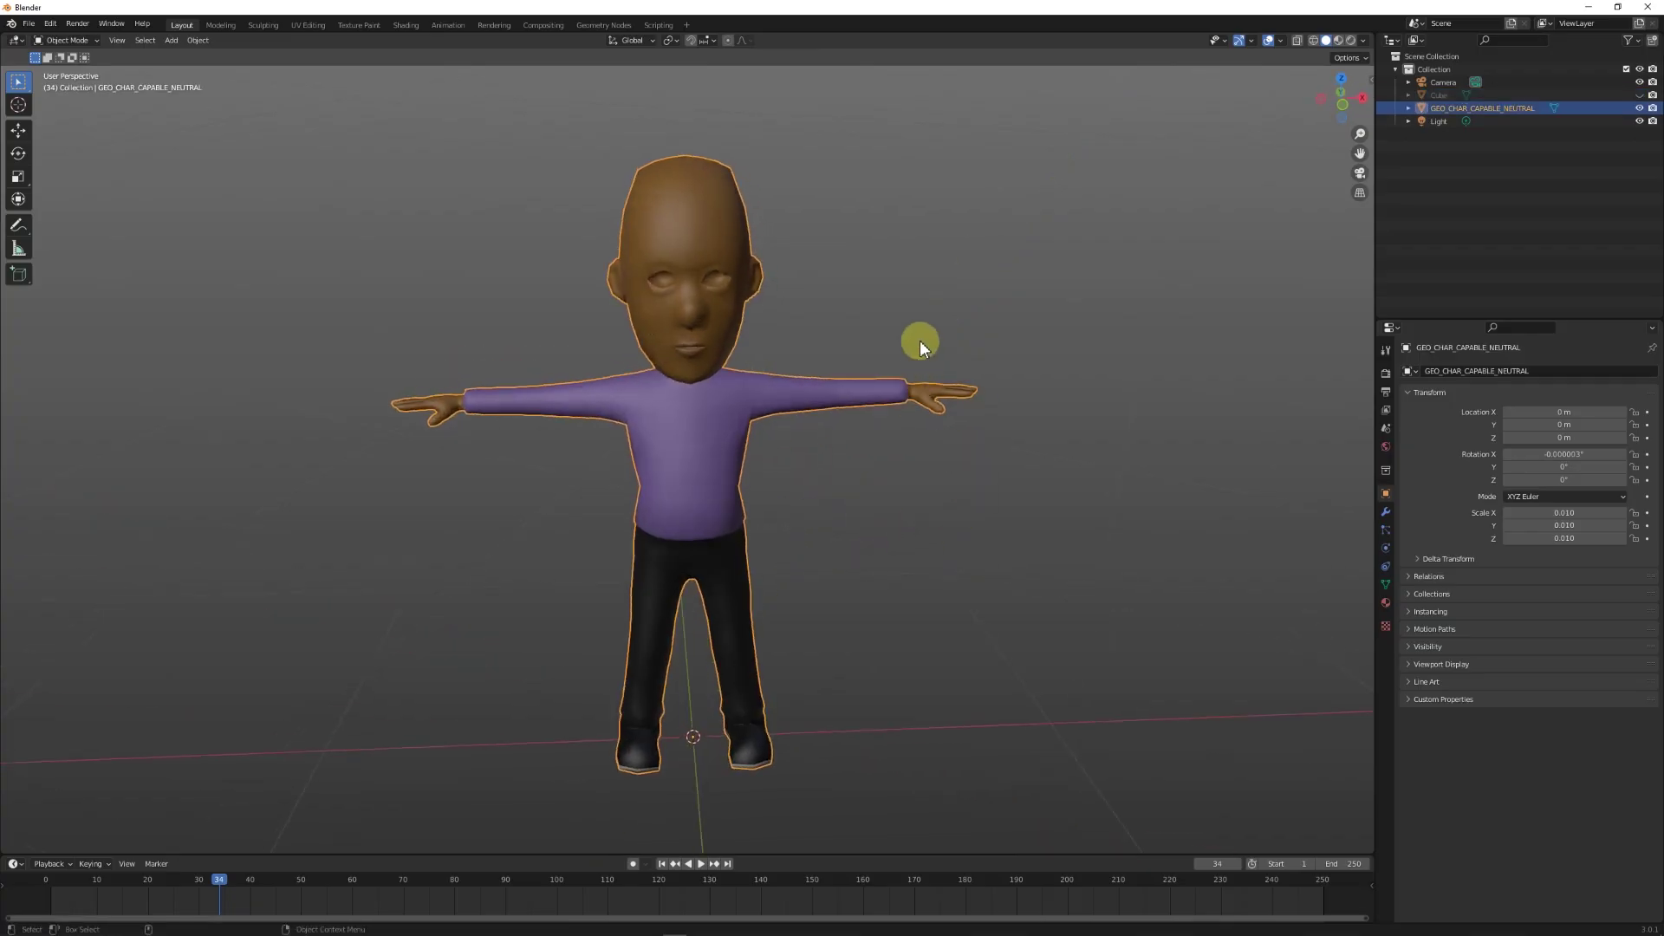
# Open the character mesh in the UV Editing workspace and select all its geometry to display the current UV layout
pyautogui.click(308, 25)
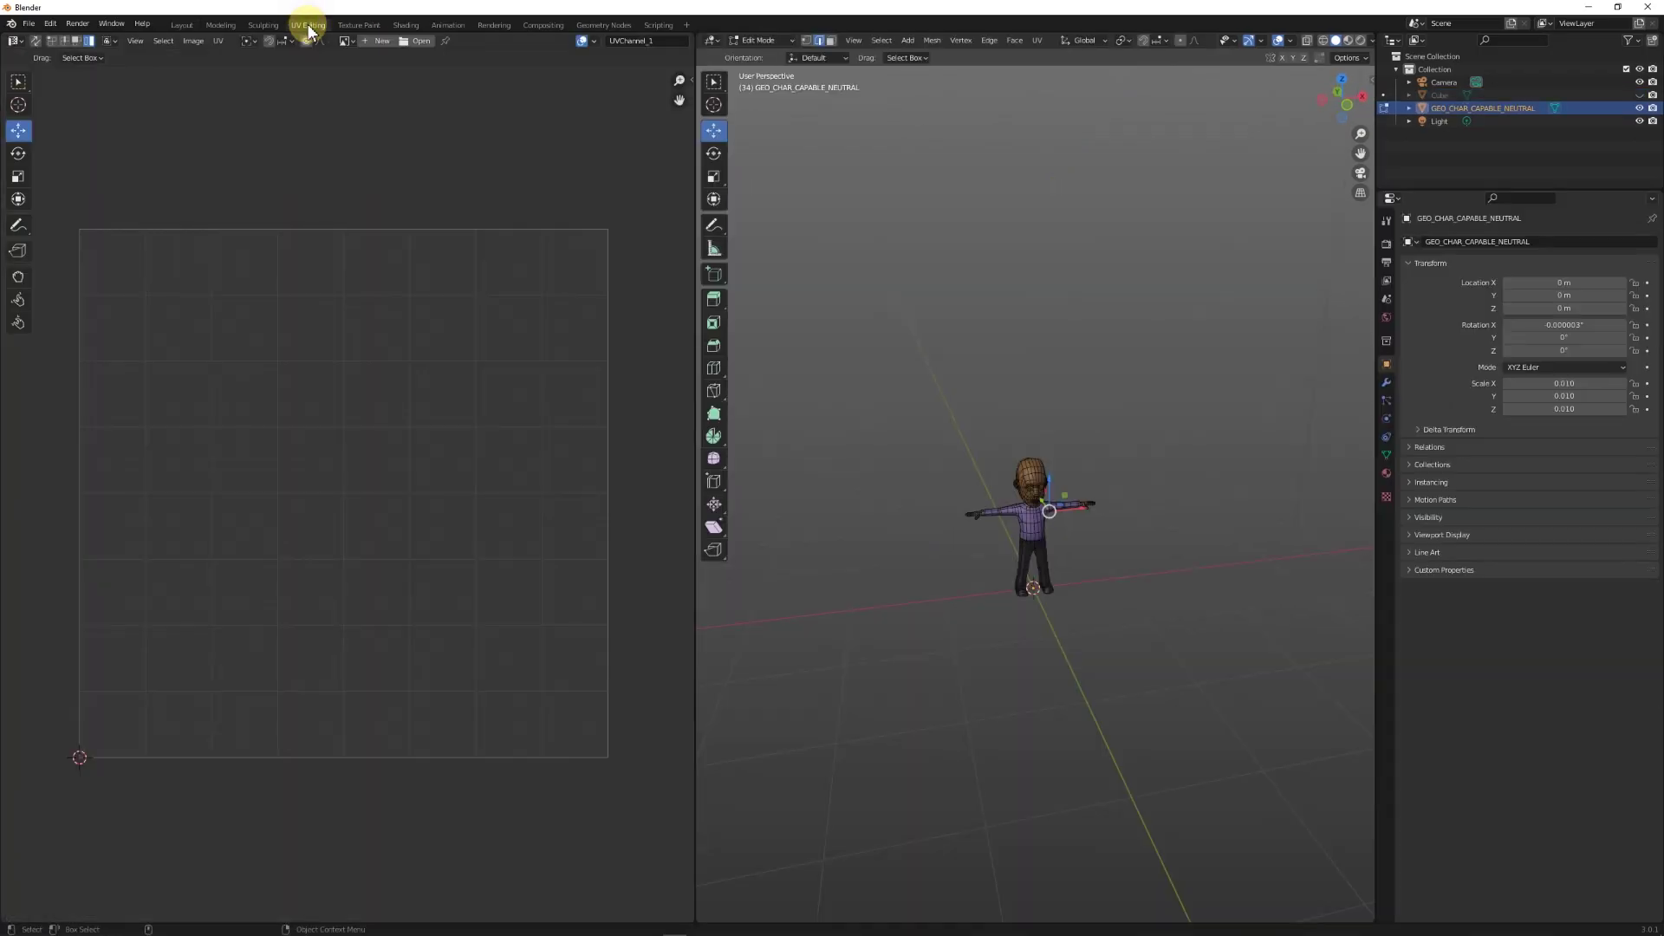
pyautogui.scroll(5, 1048, 476)
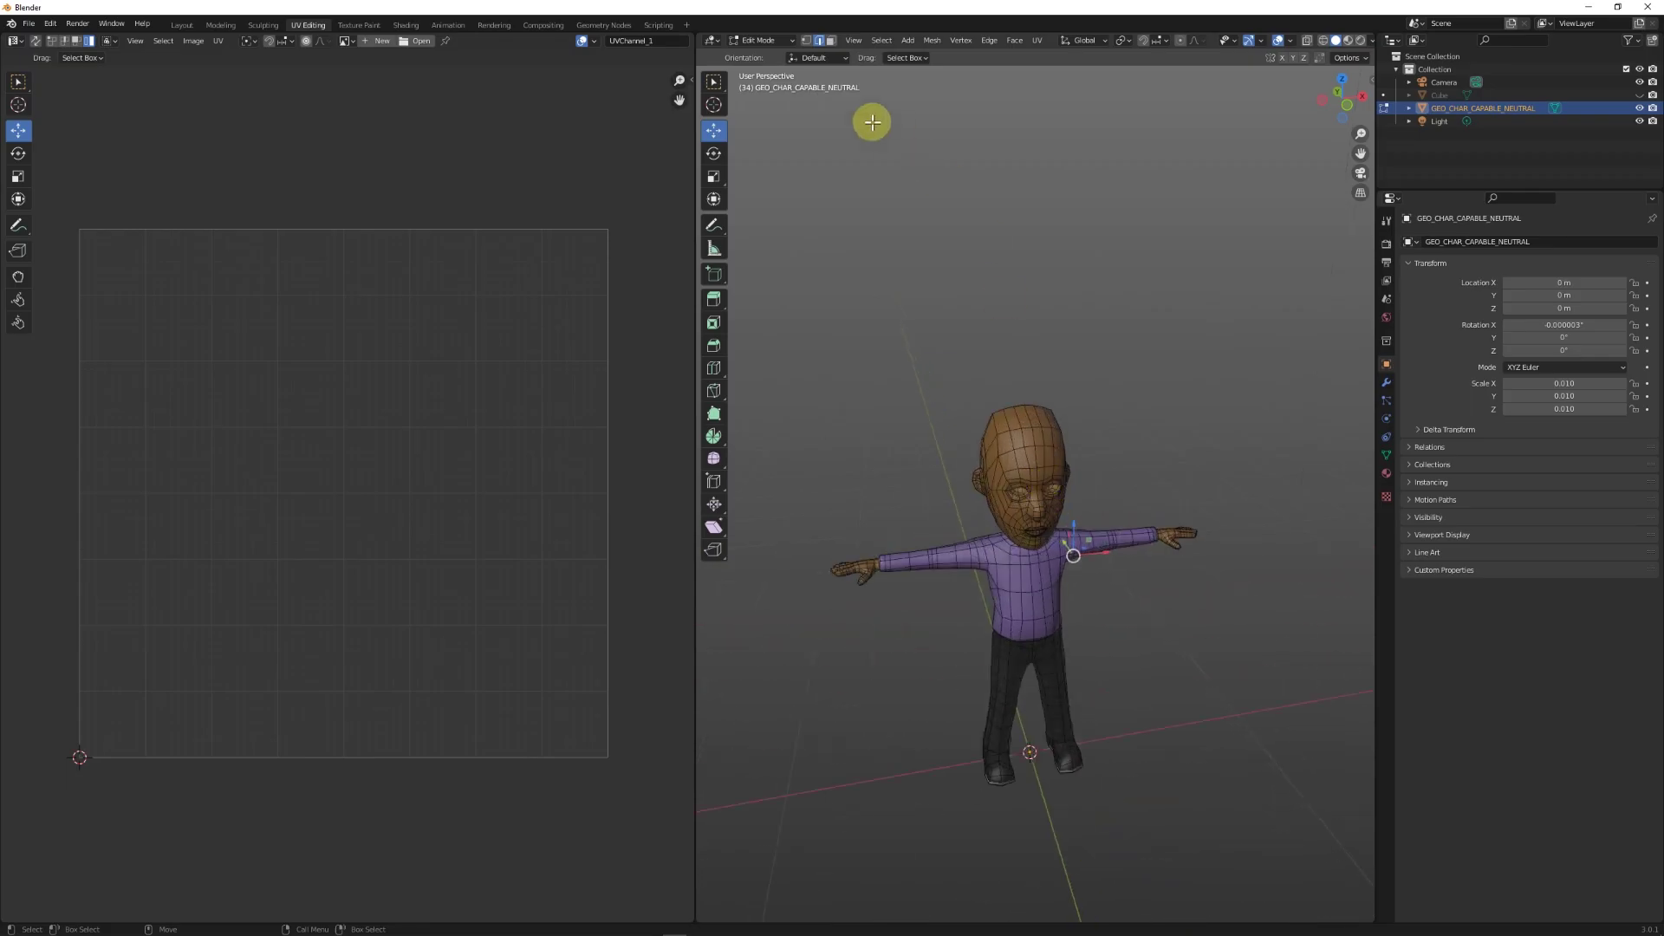
pyautogui.press('a')
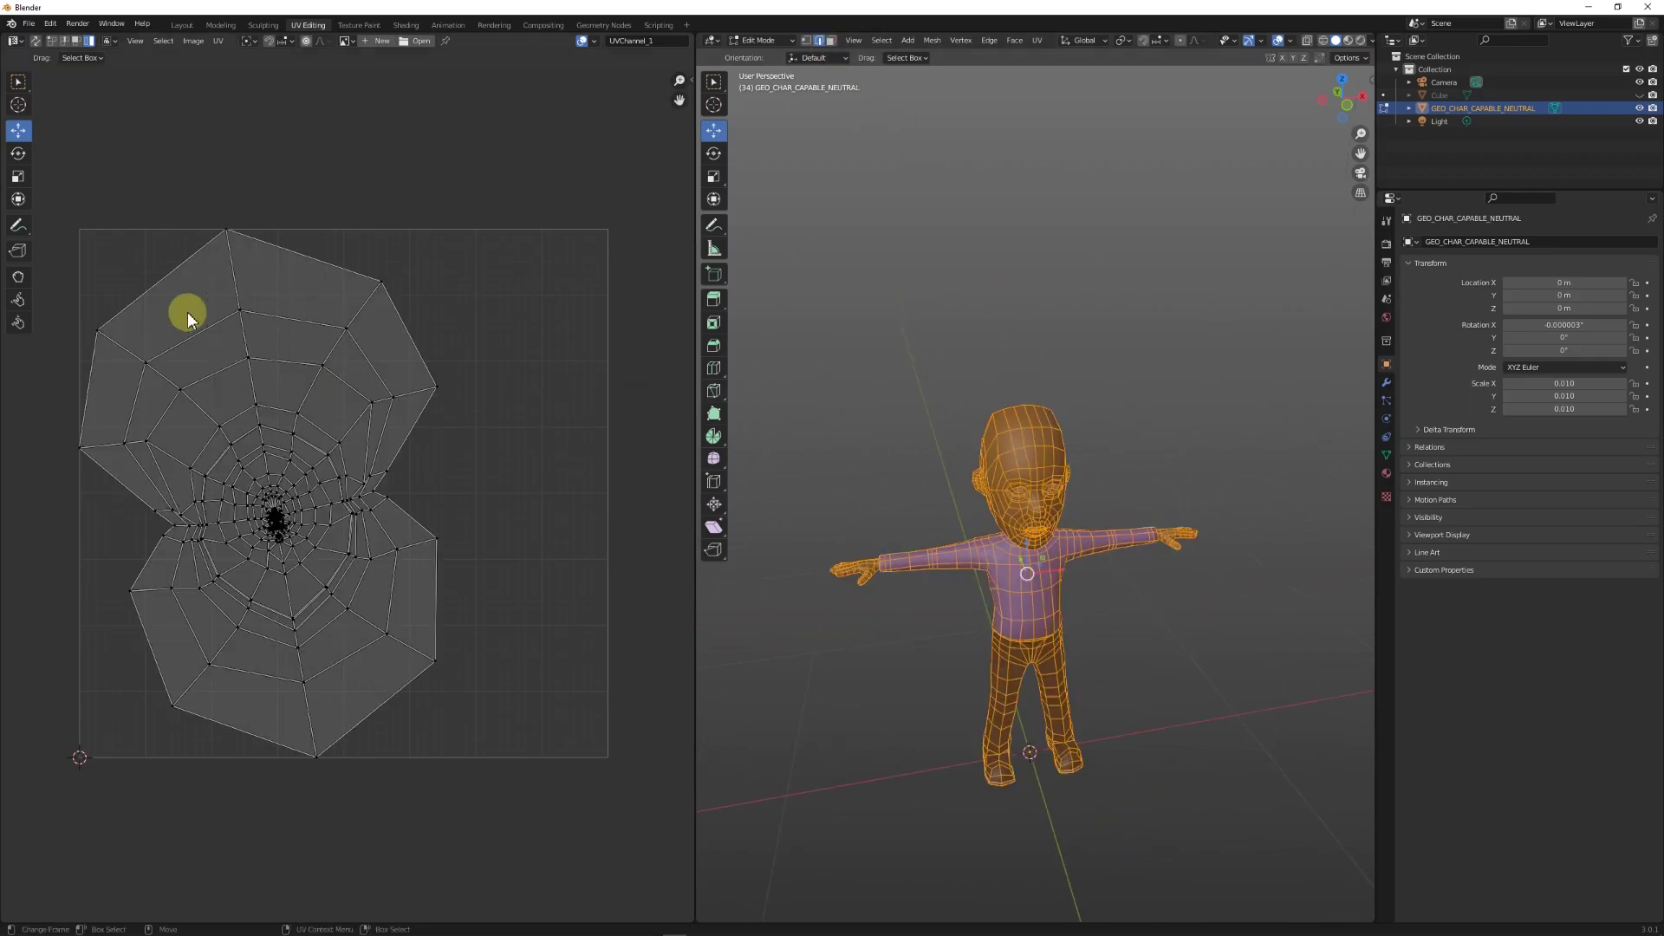
# Clear the selection, then select the edge loop at the base of the neck and mark it as a seam
pyautogui.moveTo(1174, 652); pyautogui.dragTo(1118, 556, button='middle')
pyautogui.moveTo(1005, 736); pyautogui.dragTo(1084, 574, button='middle')
pyautogui.scroll(6, 1037, 544)
pyautogui.hotkey('alt', 'a')
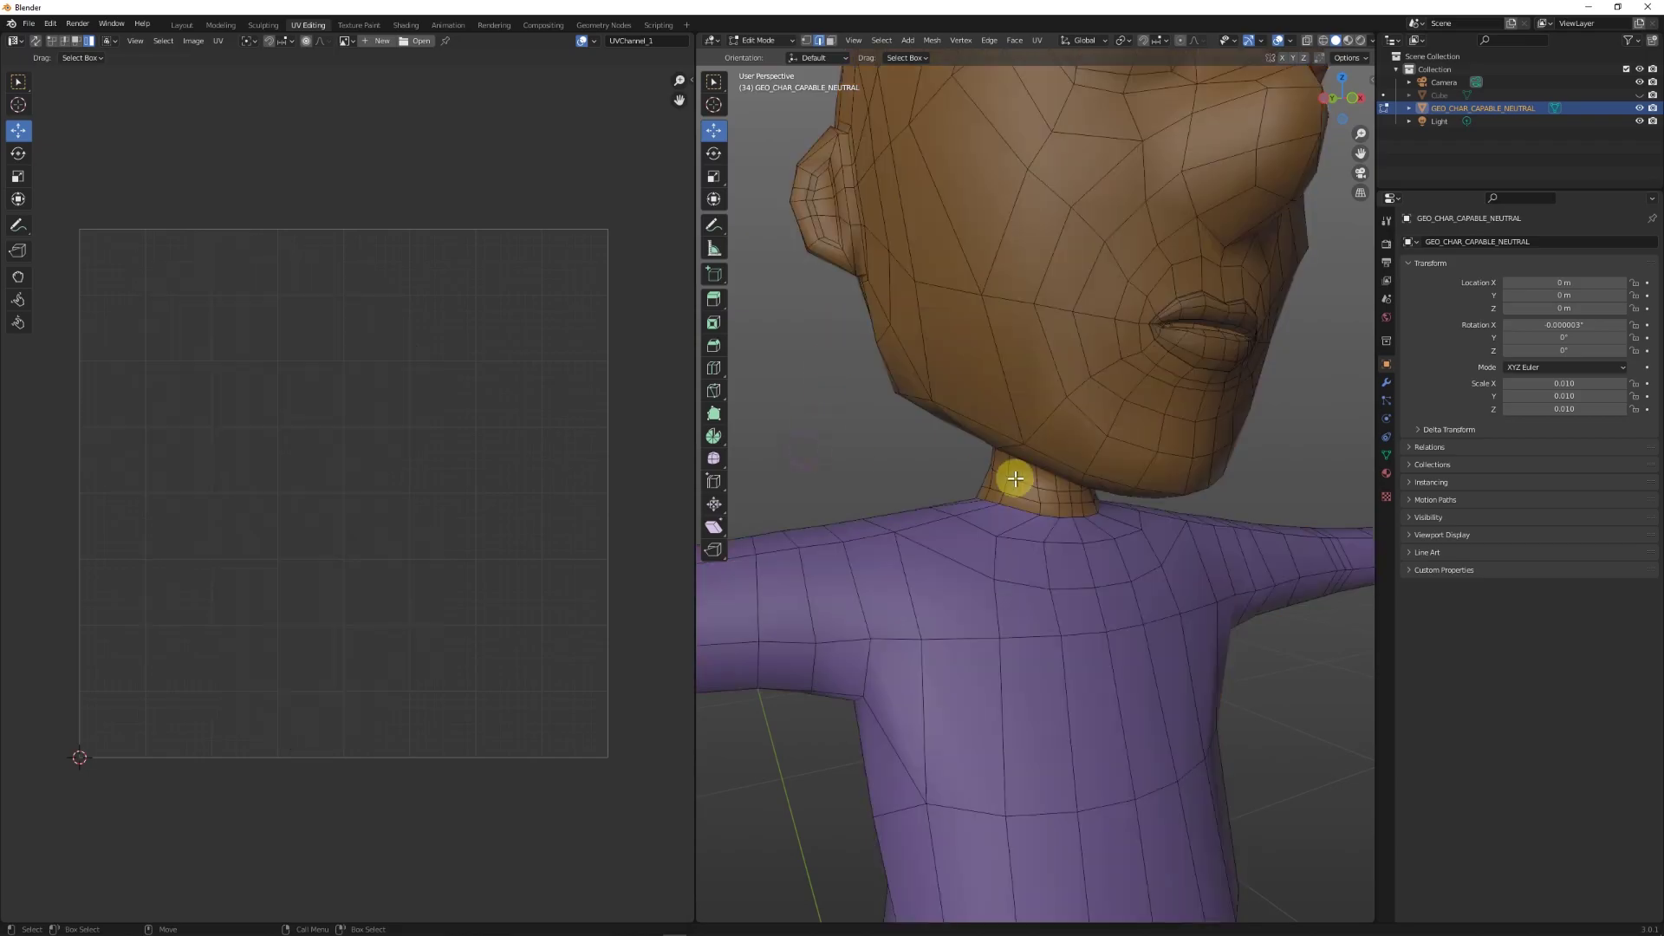
pyautogui.moveTo(1025, 511); pyautogui.dragTo(1100, 532, button='middle')
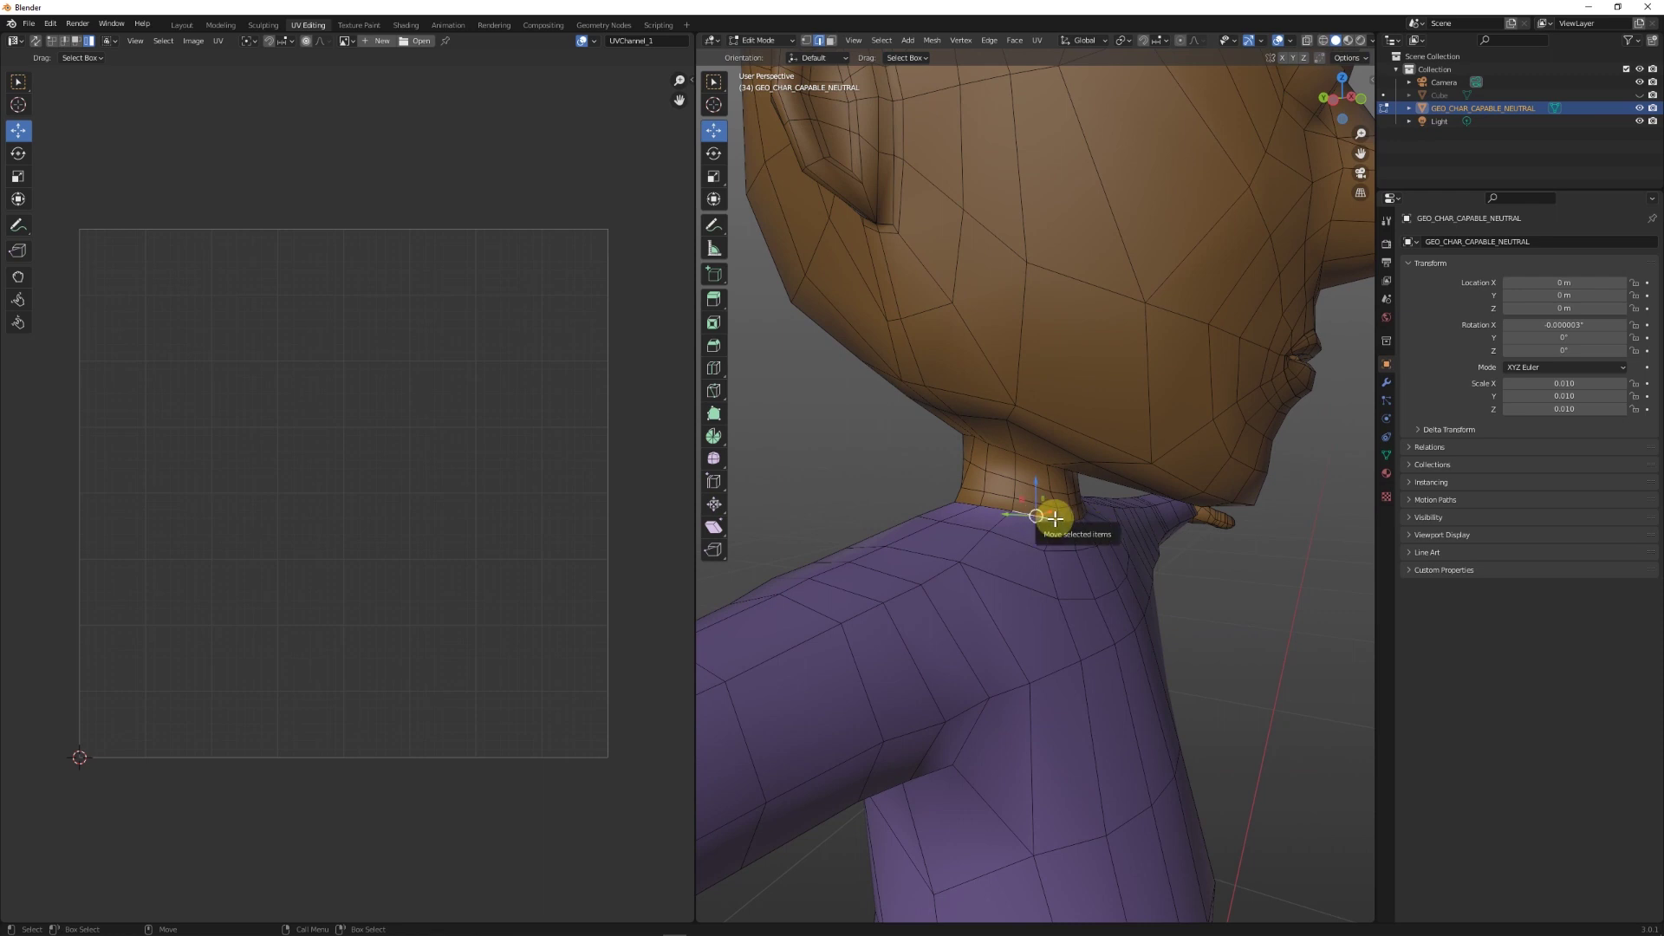
pyautogui.moveTo(1001, 519); pyautogui.dragTo(1215, 500, button='middle')
pyautogui.rightClick(999, 518)
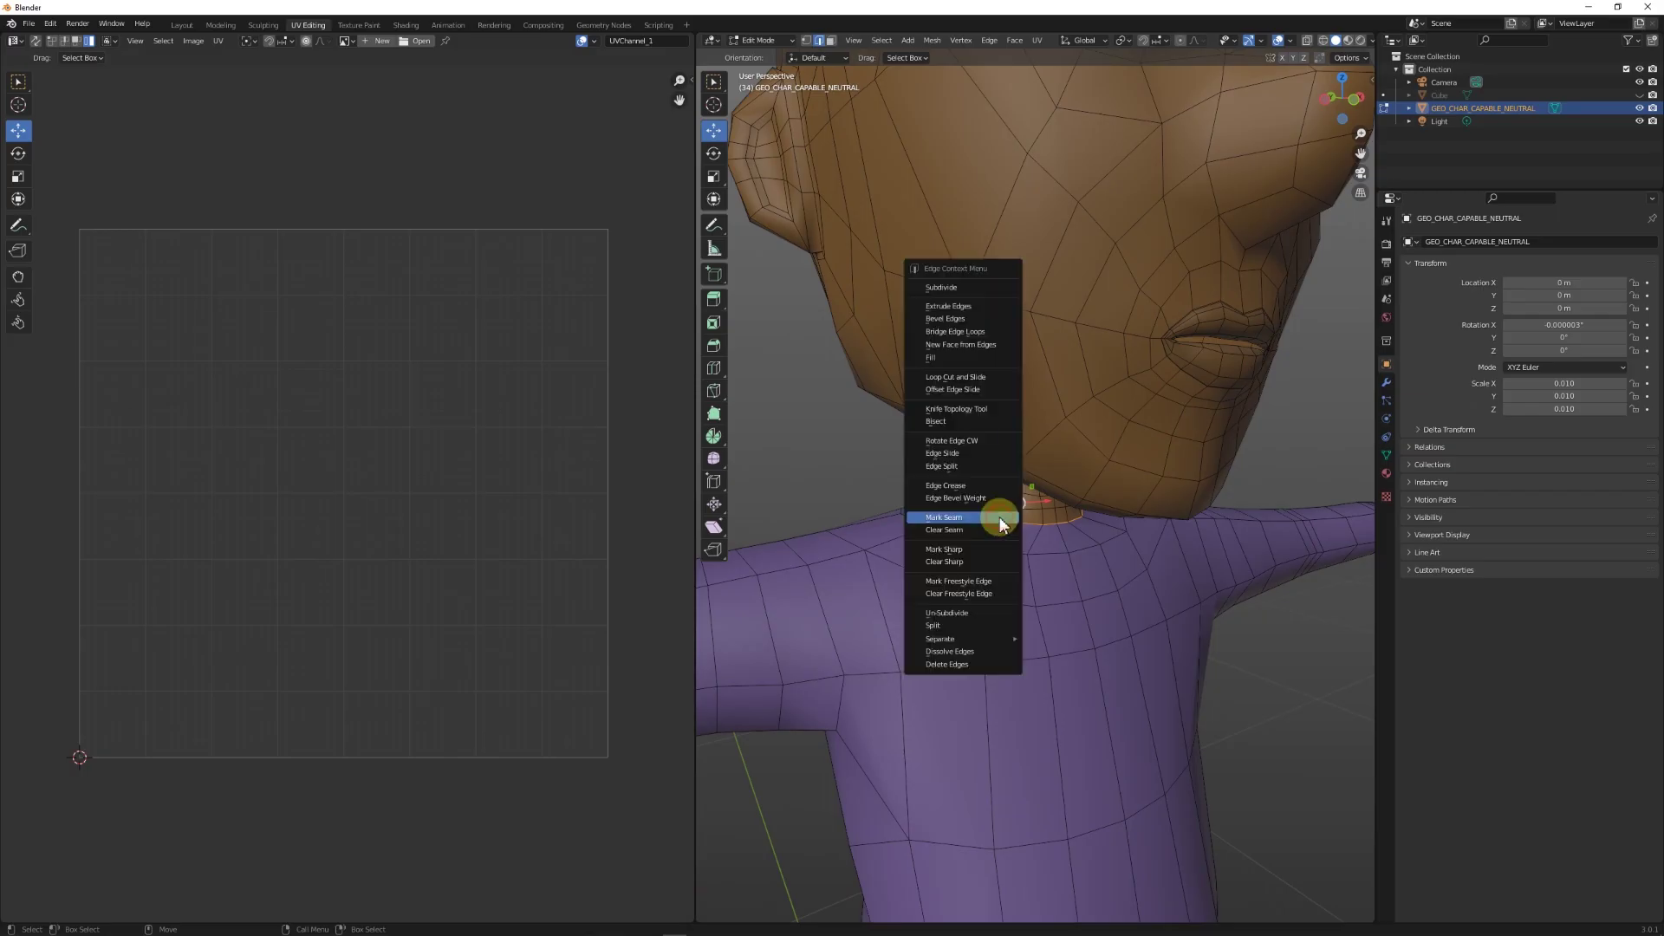
pyautogui.click(996, 517)
# Select the centre edge path from the neck seam up the back of the head to the crown and mark it as a seam
pyautogui.moveTo(936, 575); pyautogui.dragTo(1211, 465, button='middle')
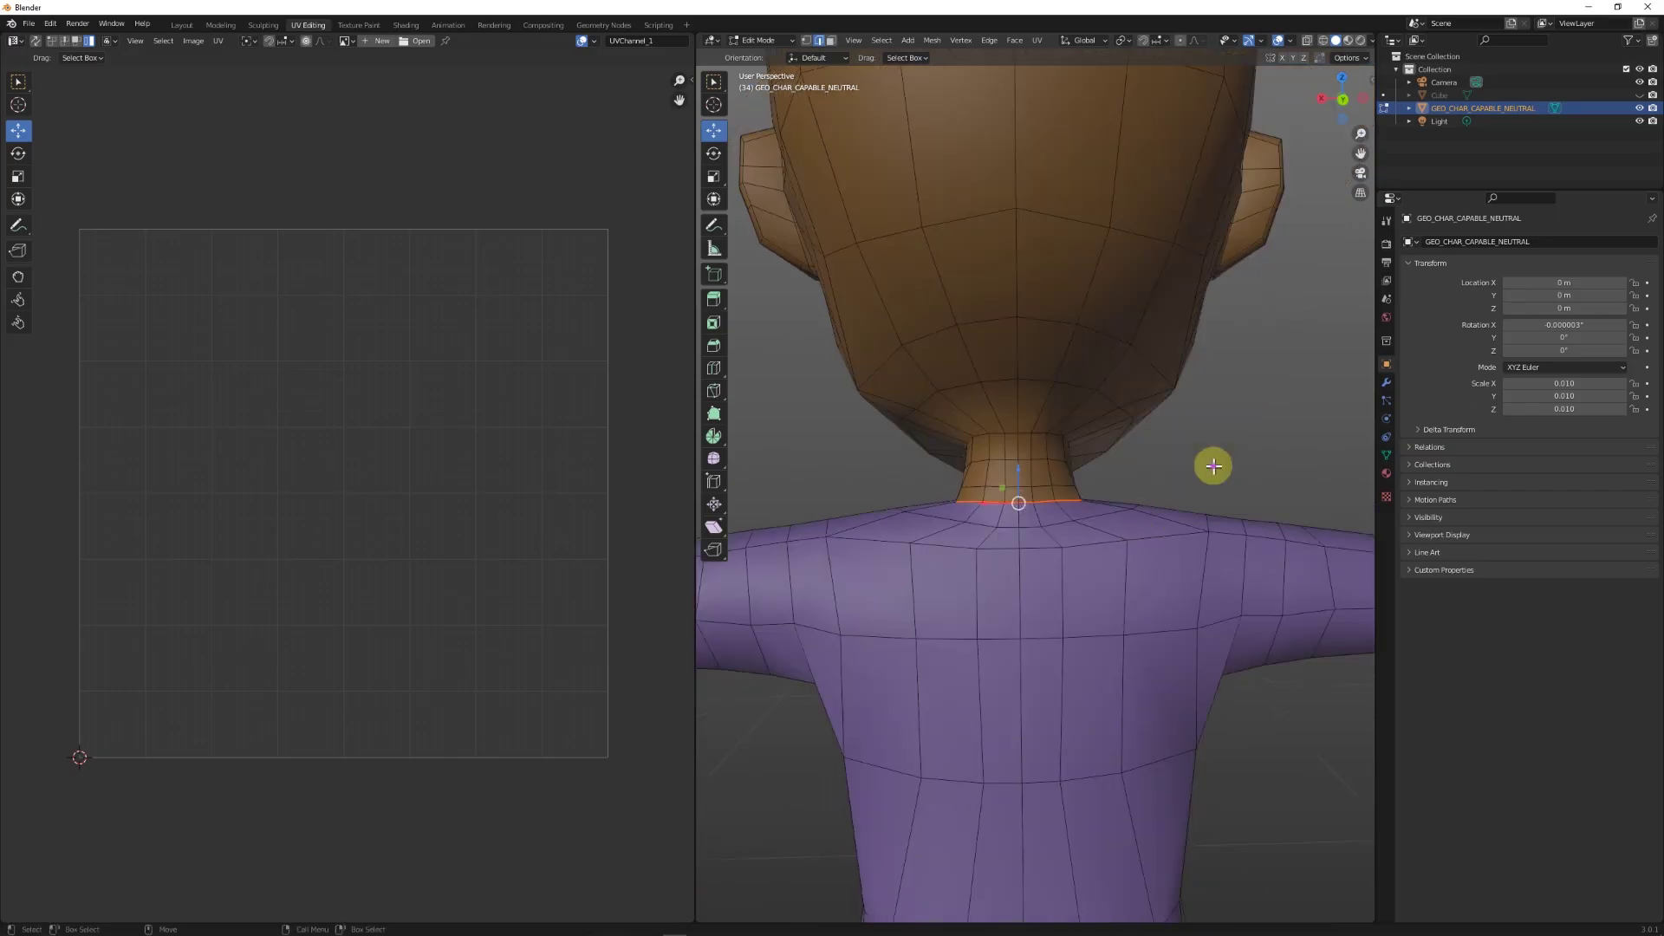
pyautogui.moveTo(1033, 580); pyautogui.dragTo(1063, 534, button='middle')
pyautogui.moveTo(1074, 476); pyautogui.dragTo(999, 579, button='middle')
pyautogui.scroll(-4, 1043, 616)
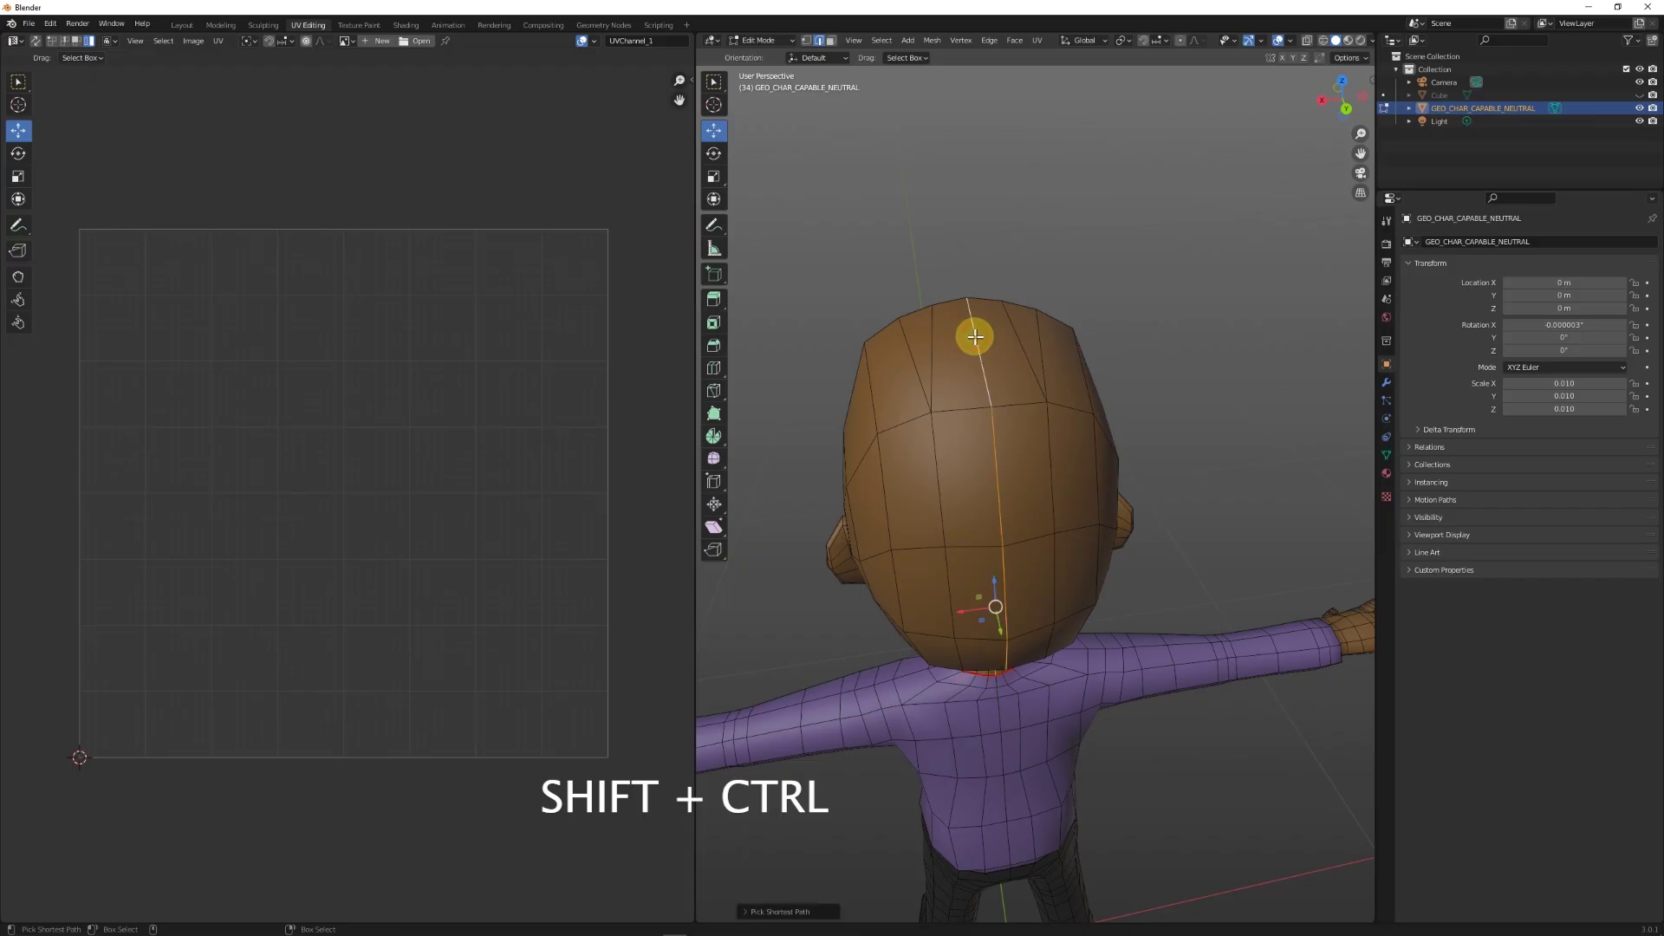
pyautogui.moveTo(985, 468); pyautogui.dragTo(1014, 486, button='middle')
pyautogui.moveTo(1024, 563); pyautogui.dragTo(1025, 457, button='middle')
pyautogui.rightClick(1025, 457)
pyautogui.click(1013, 450)
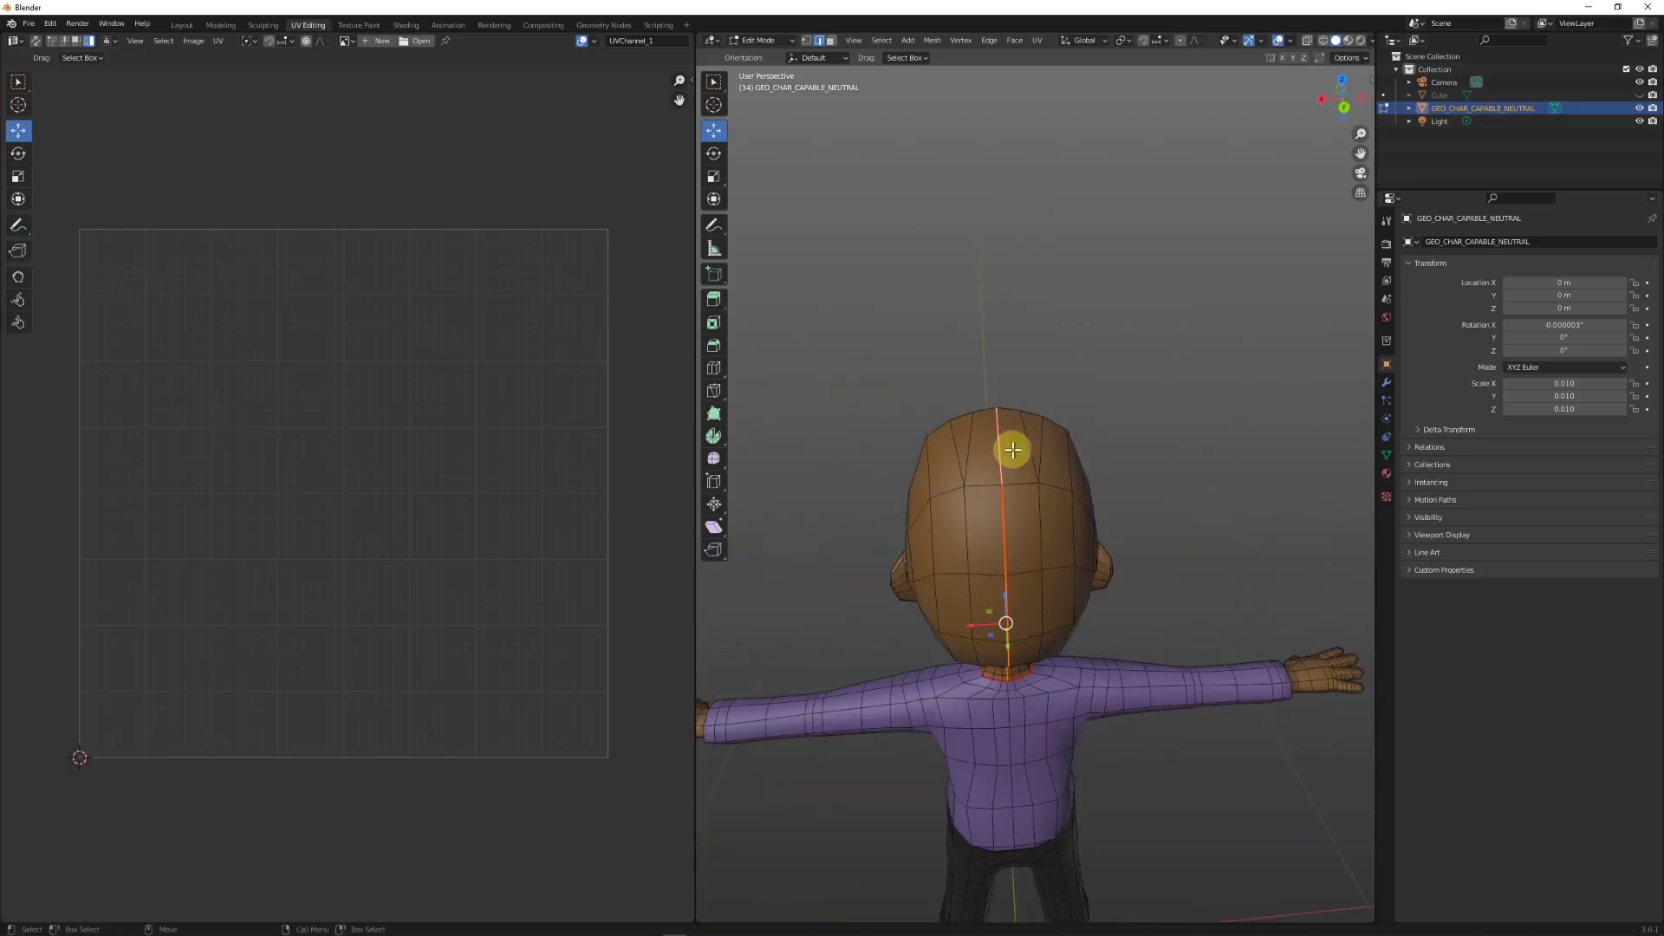
# Mark seams around both eye openings and along the edges where the ears join the head
pyautogui.moveTo(1178, 628); pyautogui.dragTo(1133, 526, button='middle')
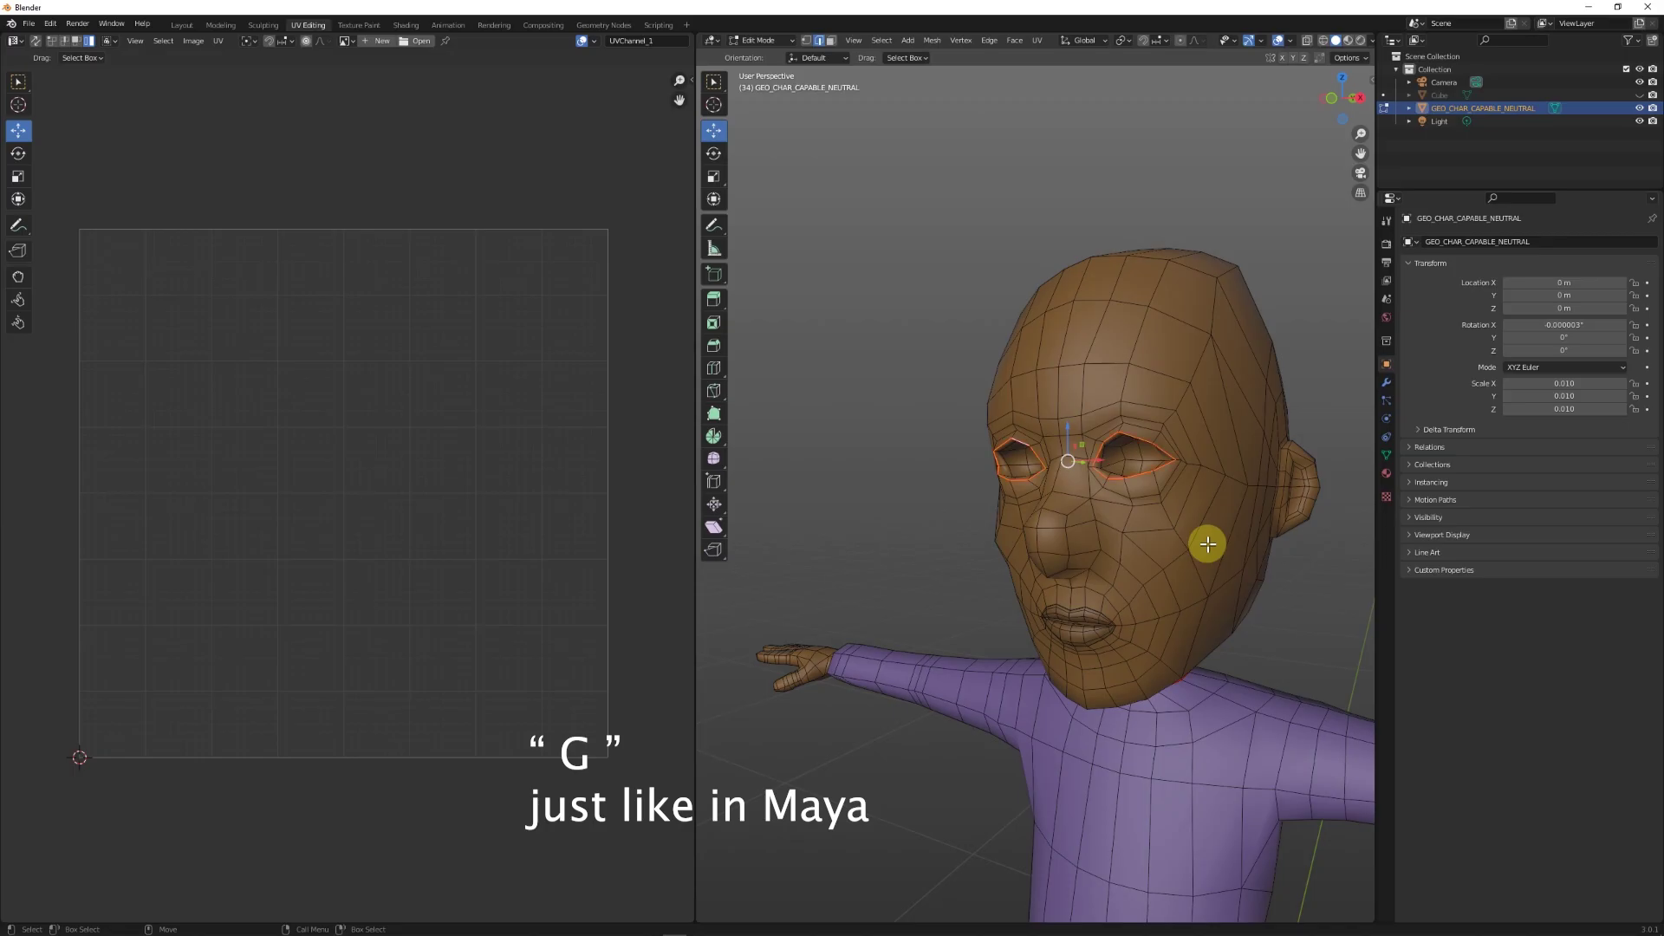
pyautogui.moveTo(1289, 390); pyautogui.dragTo(1107, 524, button='middle')
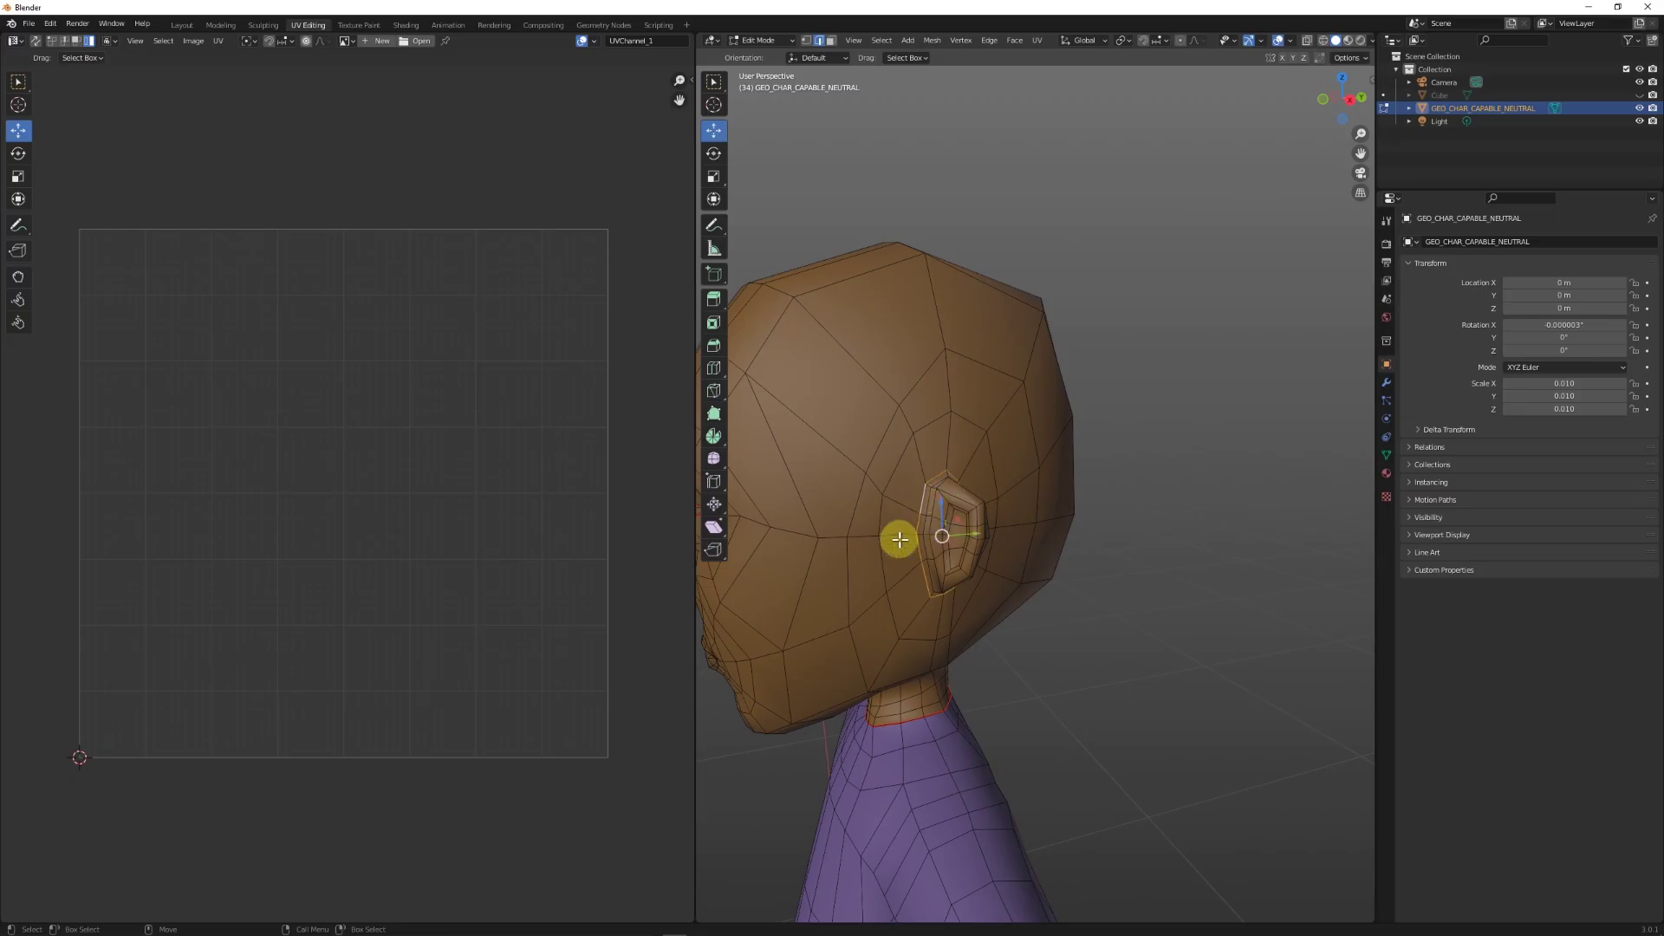
pyautogui.moveTo(882, 555); pyautogui.dragTo(1035, 576, button='middle')
pyautogui.scroll(6, 854, 564)
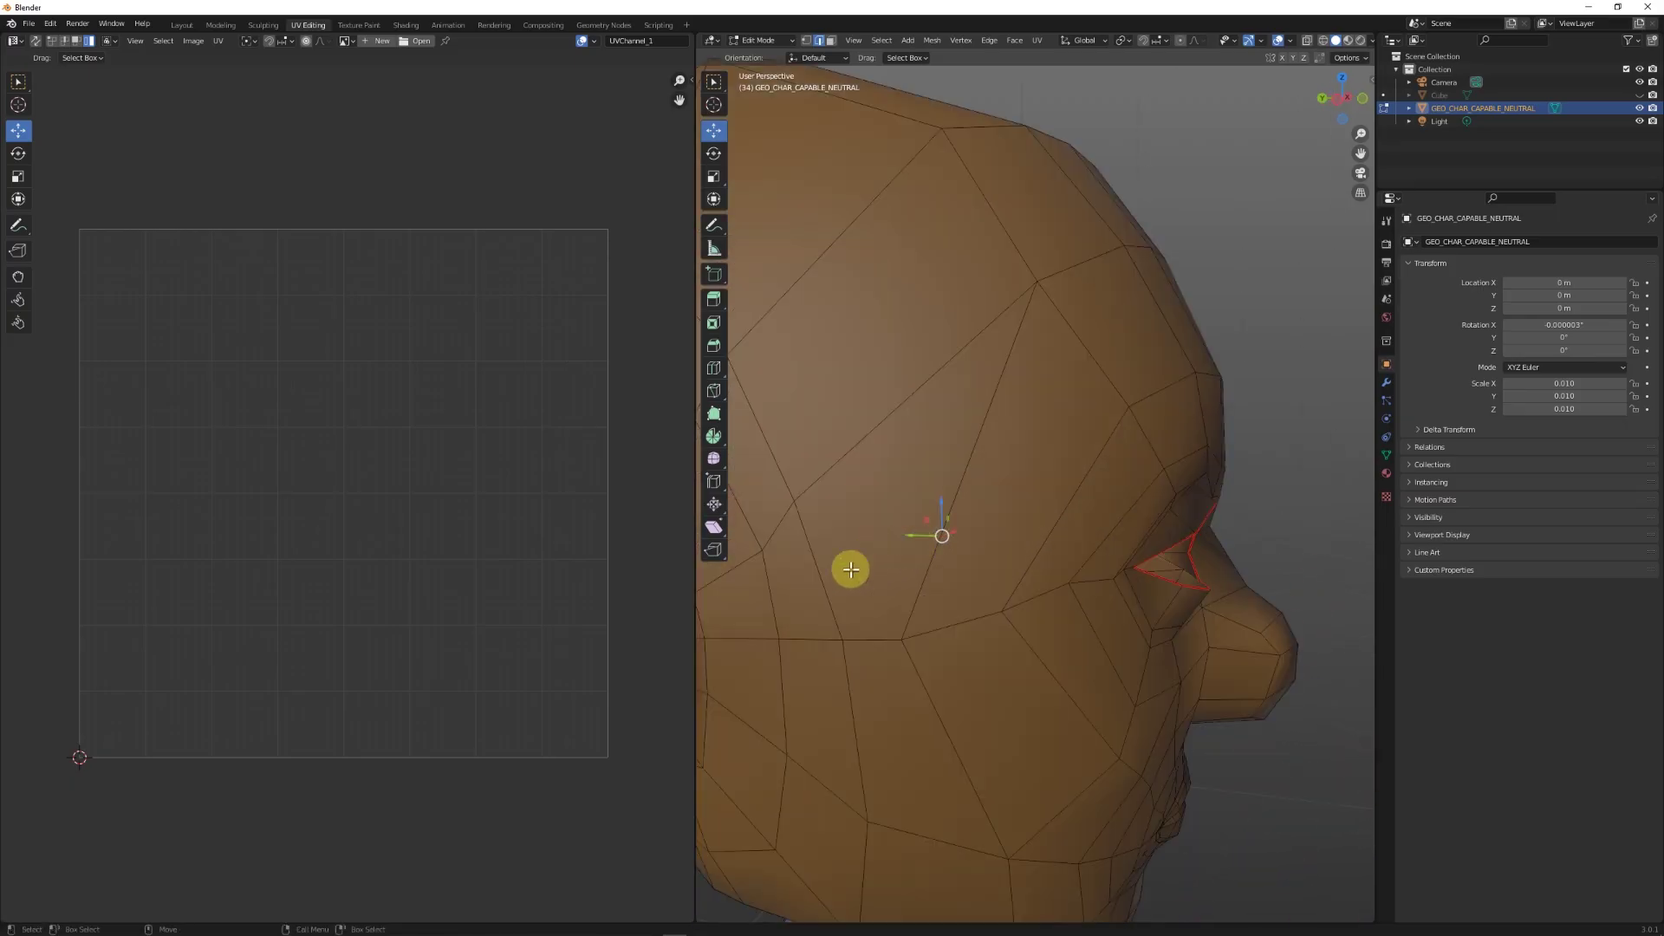
pyautogui.moveTo(899, 560); pyautogui.dragTo(921, 557, button='middle')
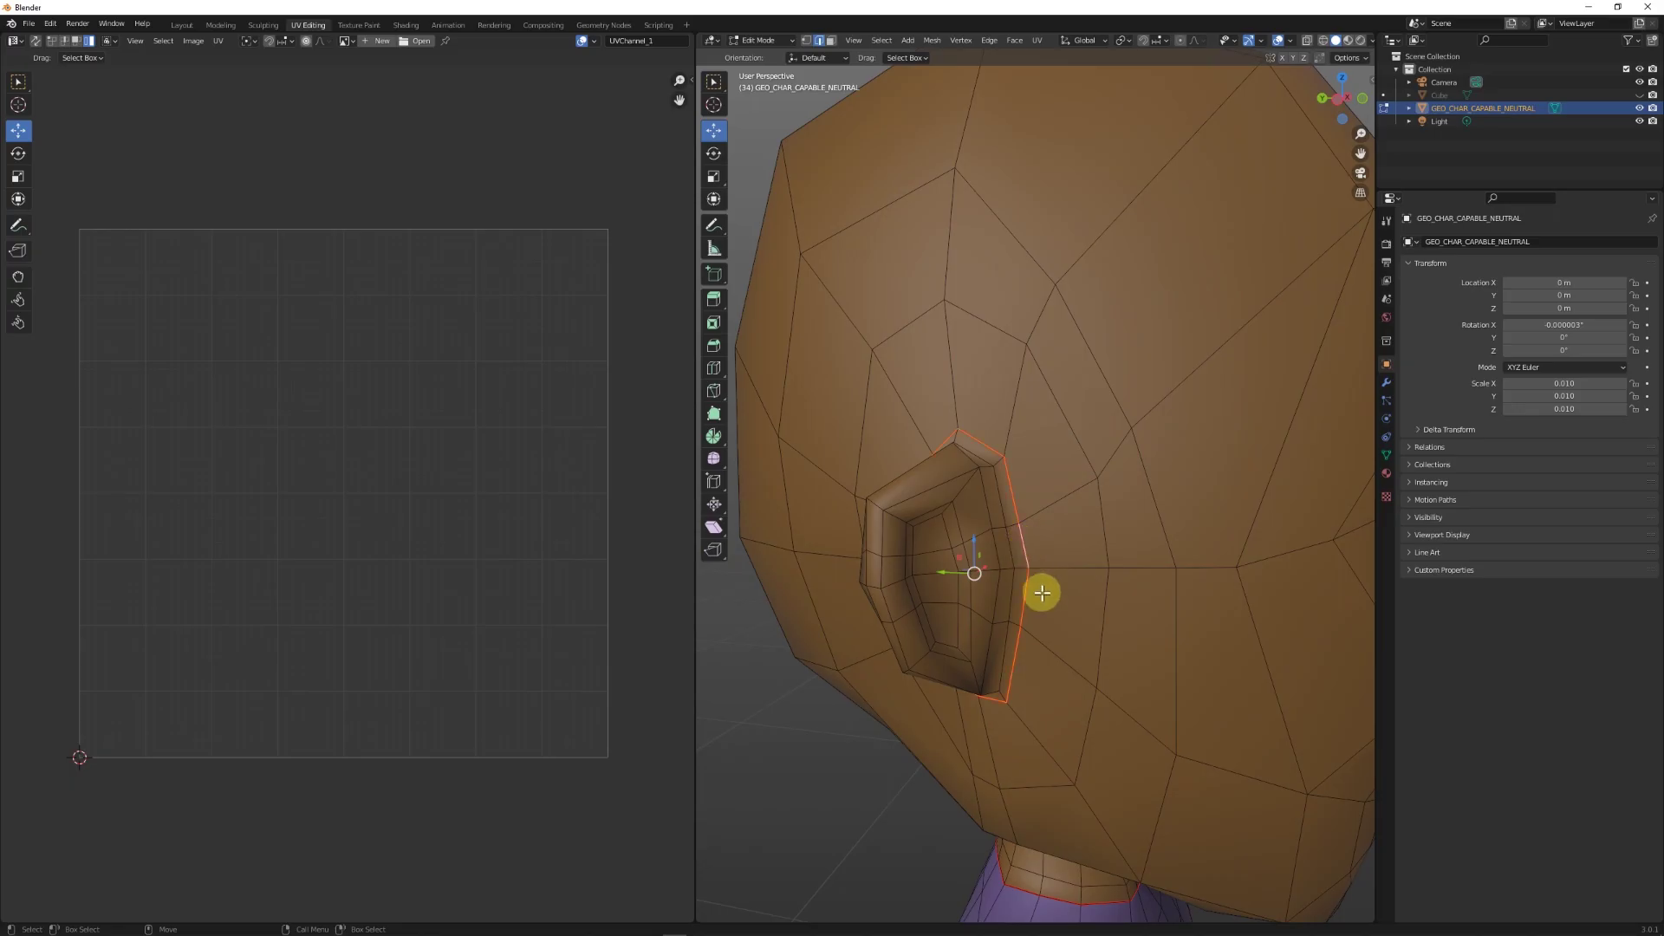
pyautogui.scroll(-5, 1042, 593)
# Mark the edge loops at both wrists, where the hands meet the sleeves, as seams
pyautogui.moveTo(1022, 673); pyautogui.dragTo(924, 557, button='middle')
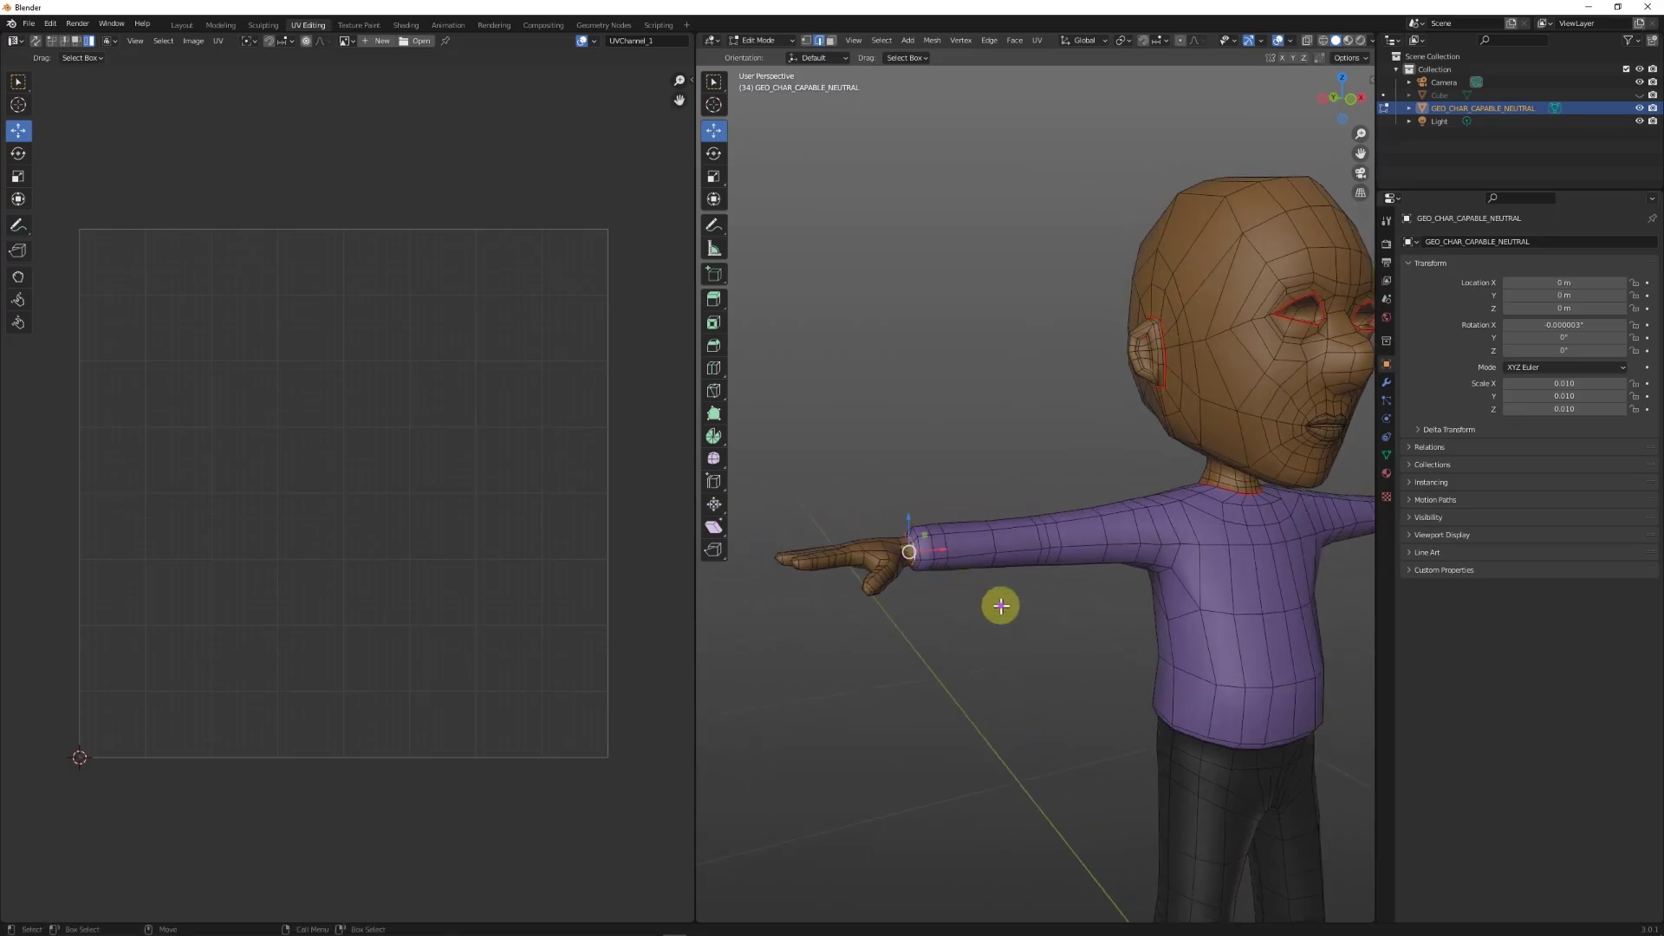
pyautogui.keyDown('shift'); pyautogui.moveTo(1155, 620); pyautogui.dragTo(981, 613, button='middle'); pyautogui.keyUp('shift')
pyautogui.scroll(5, 982, 609)
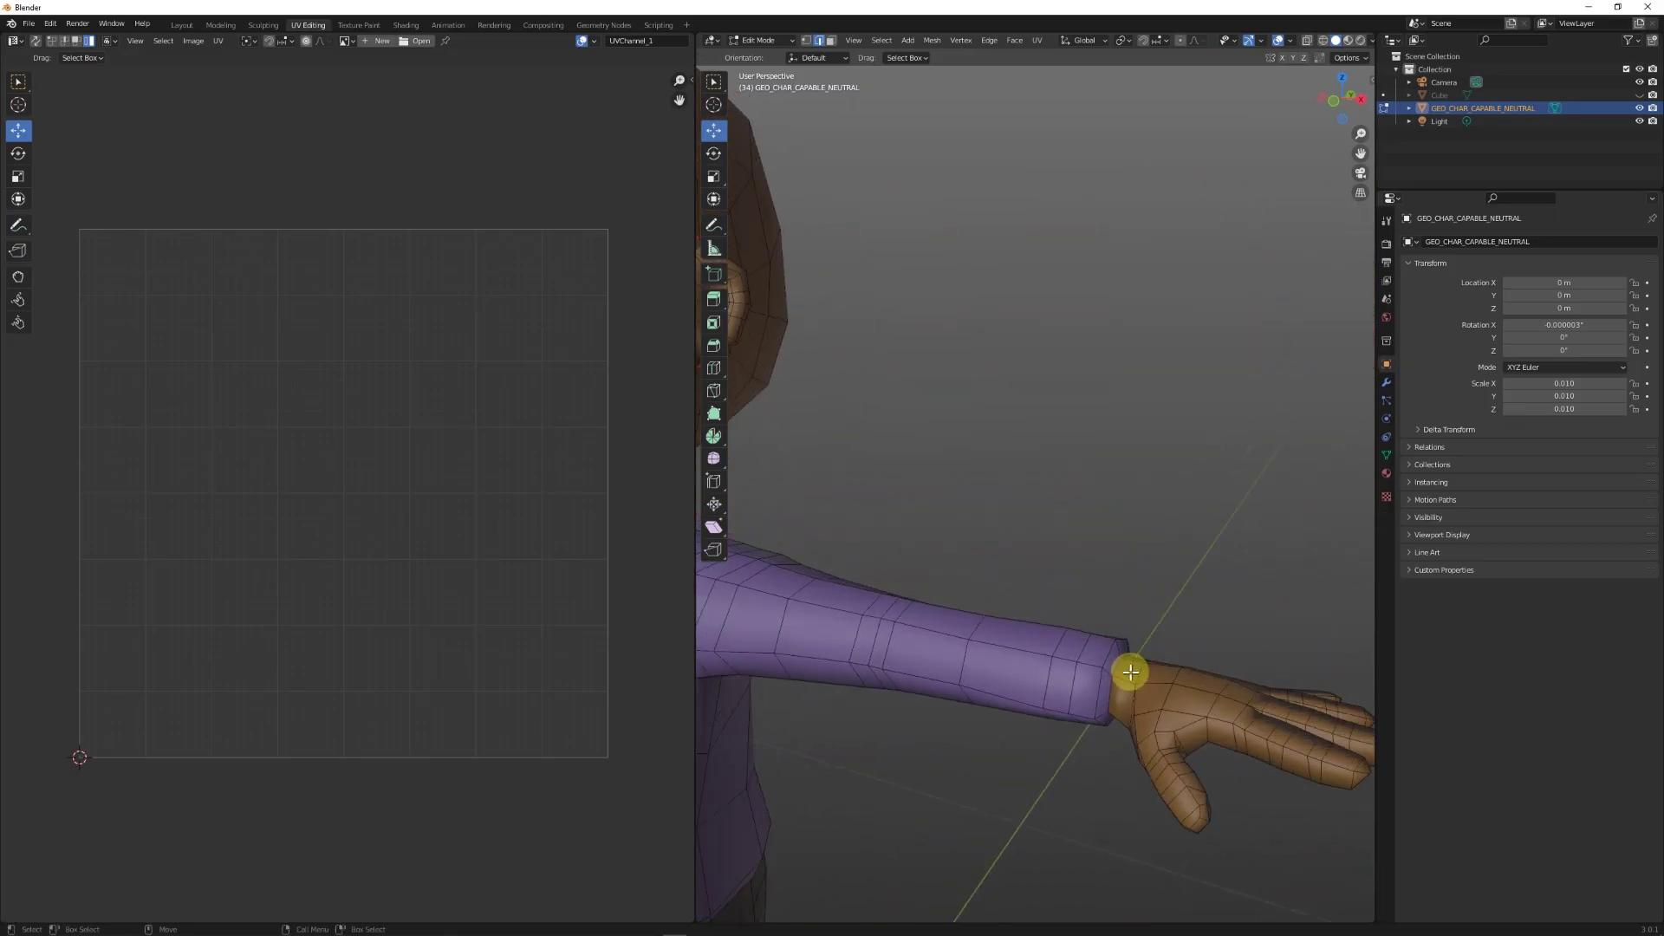
pyautogui.scroll(-5, 953, 698)
# Select the waist edge loop between the sweater and the trousers and mark it as a seam
pyautogui.scroll(6, 924, 702)
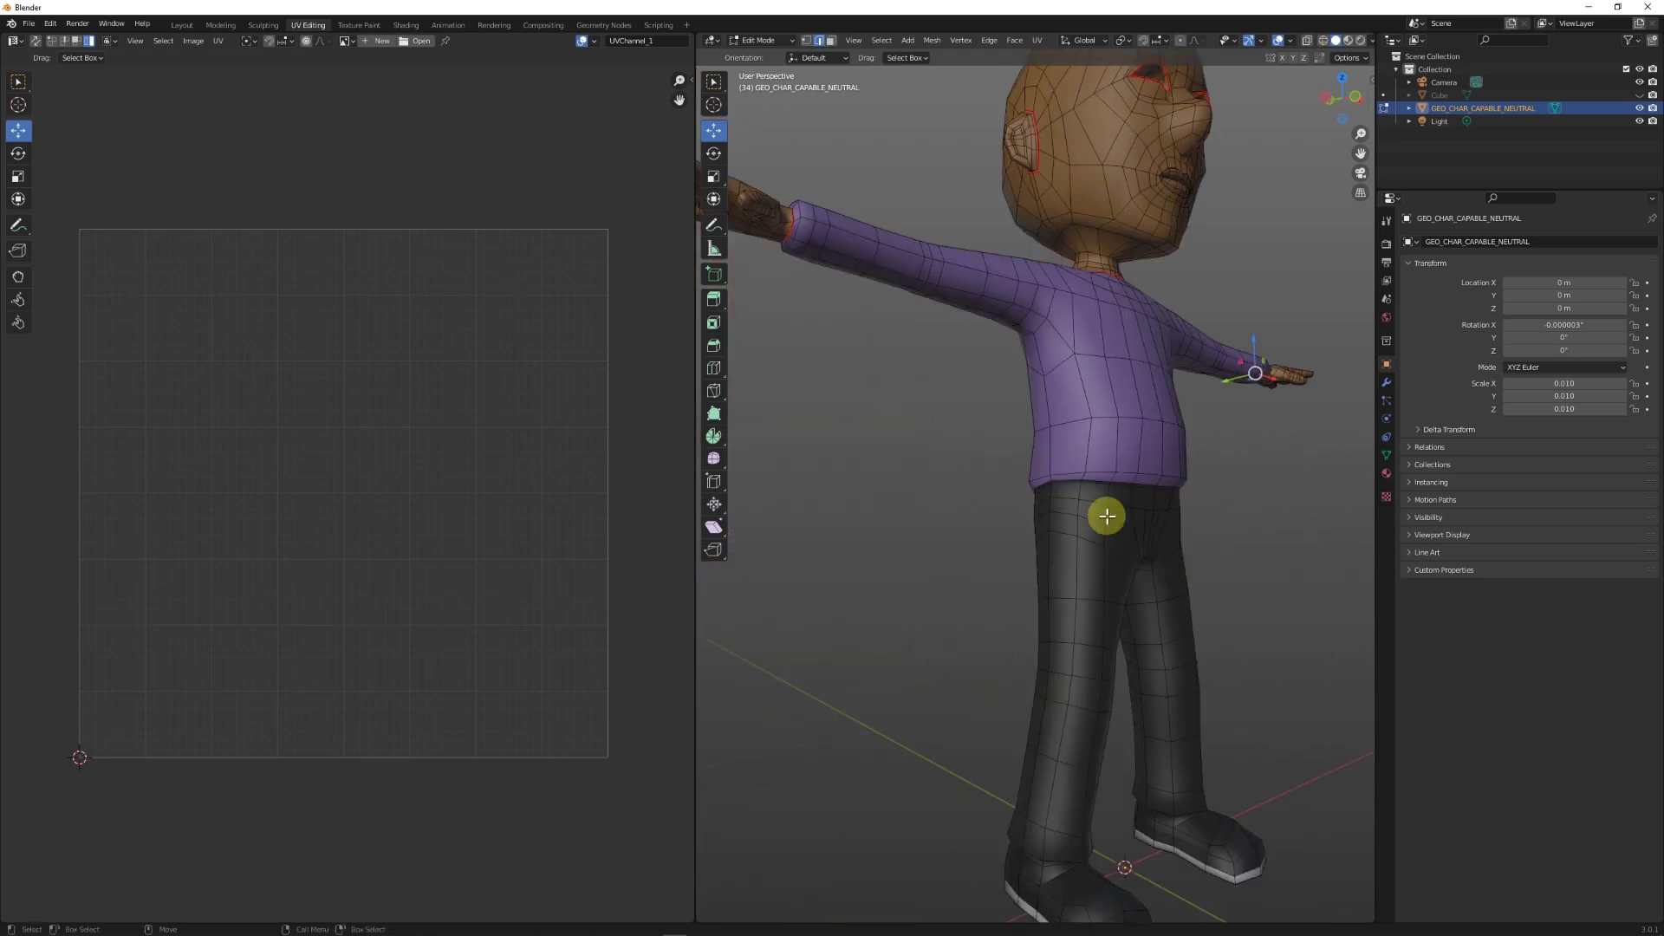
pyautogui.keyDown('alt'); pyautogui.click(1126, 474); pyautogui.keyUp('alt')
pyautogui.moveTo(826, 474); pyautogui.dragTo(1200, 496, button='middle')
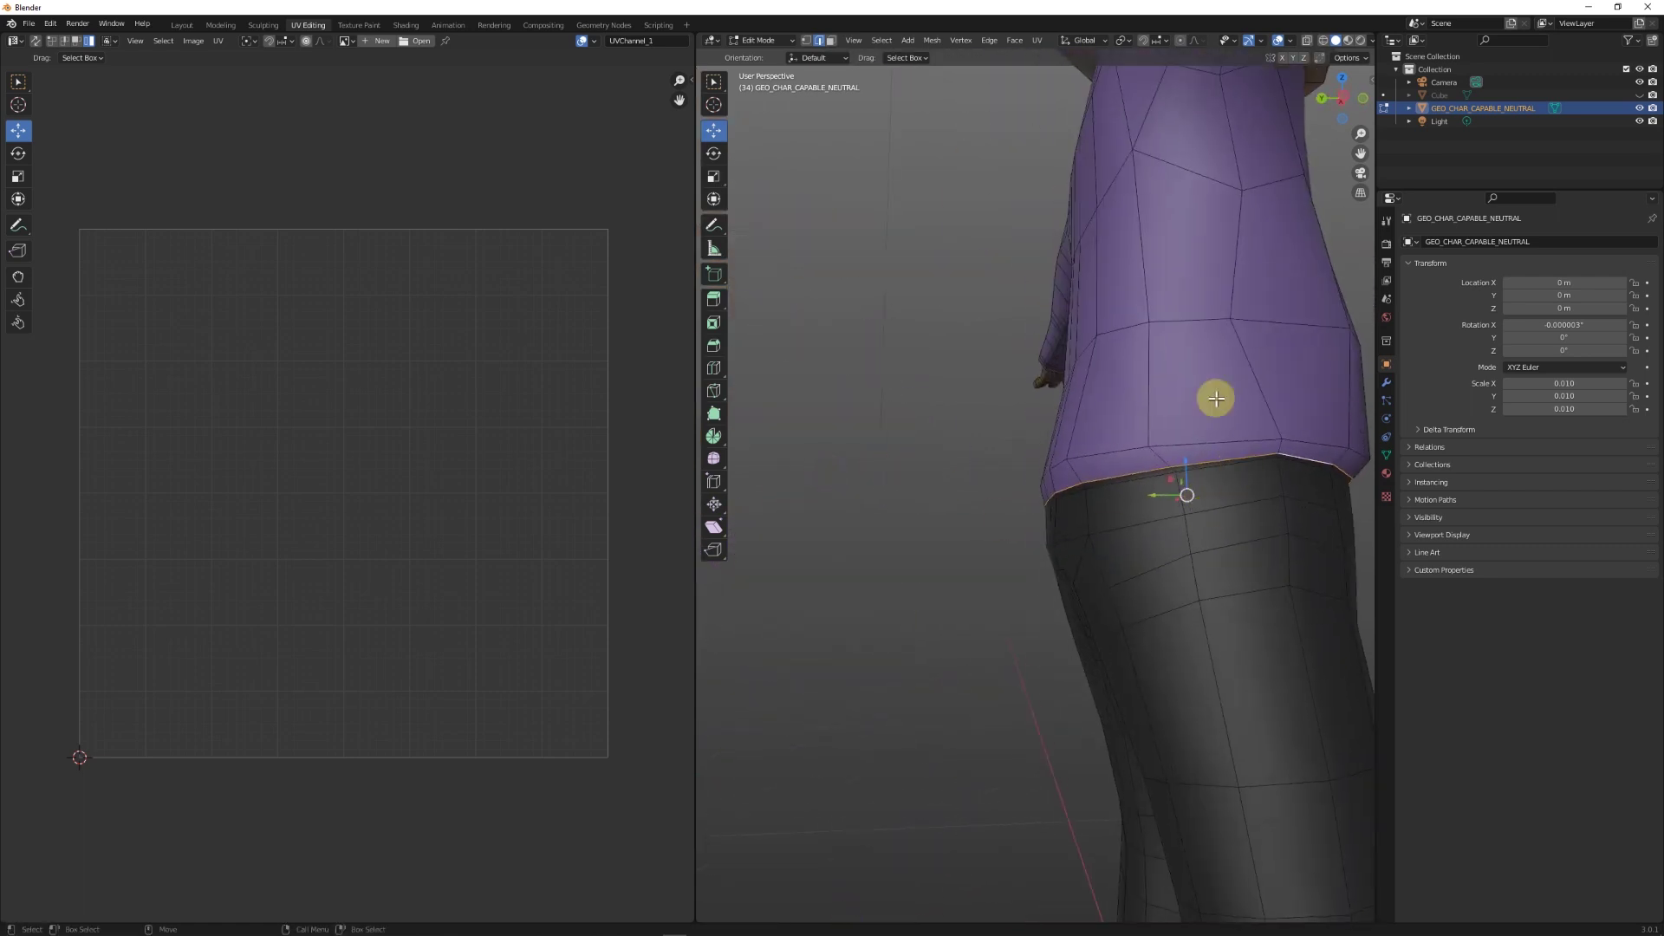
pyautogui.moveTo(1259, 450); pyautogui.dragTo(994, 514, button='middle')
pyautogui.rightClick(1066, 483)
pyautogui.click(1051, 520)
# Mark a seam from the waist up the sweater's side and along the underside of the character's right sleeve to the wrist
pyautogui.scroll(-4, 994, 514)
pyautogui.scroll(2, 1066, 487)
pyautogui.moveTo(1115, 520); pyautogui.dragTo(996, 494, button='middle')
pyautogui.moveTo(1066, 646); pyautogui.dragTo(1021, 584, button='middle')
pyautogui.scroll(2, 1049, 648)
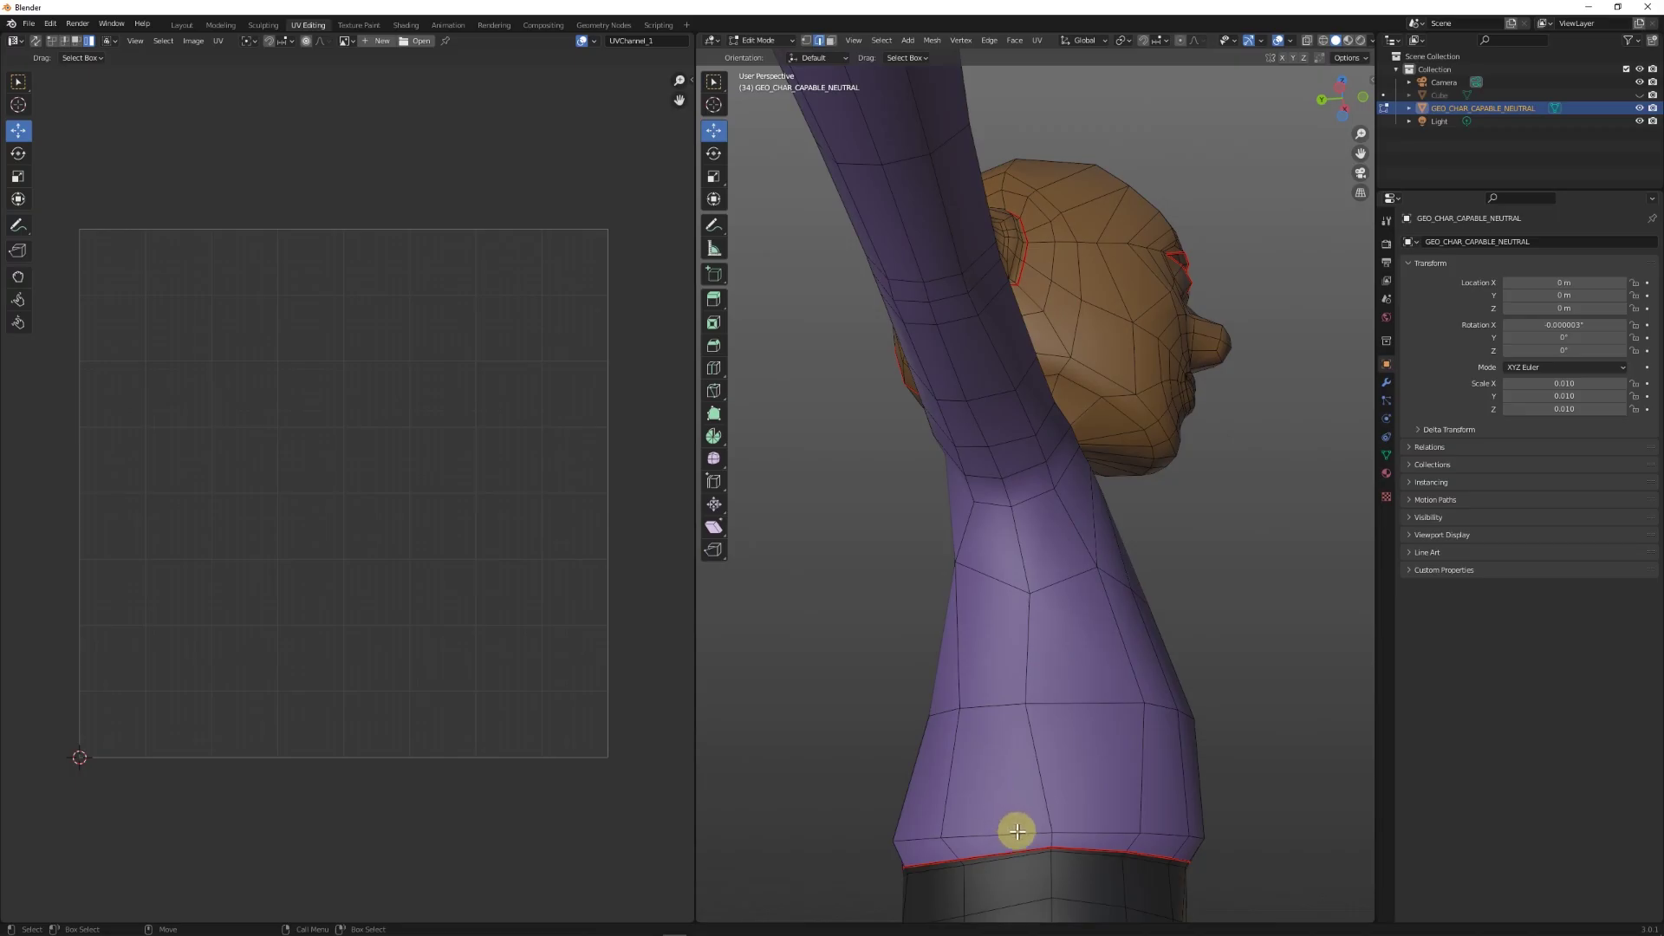
pyautogui.scroll(-2, 1044, 690)
pyautogui.moveTo(1040, 688); pyautogui.dragTo(973, 653, button='middle')
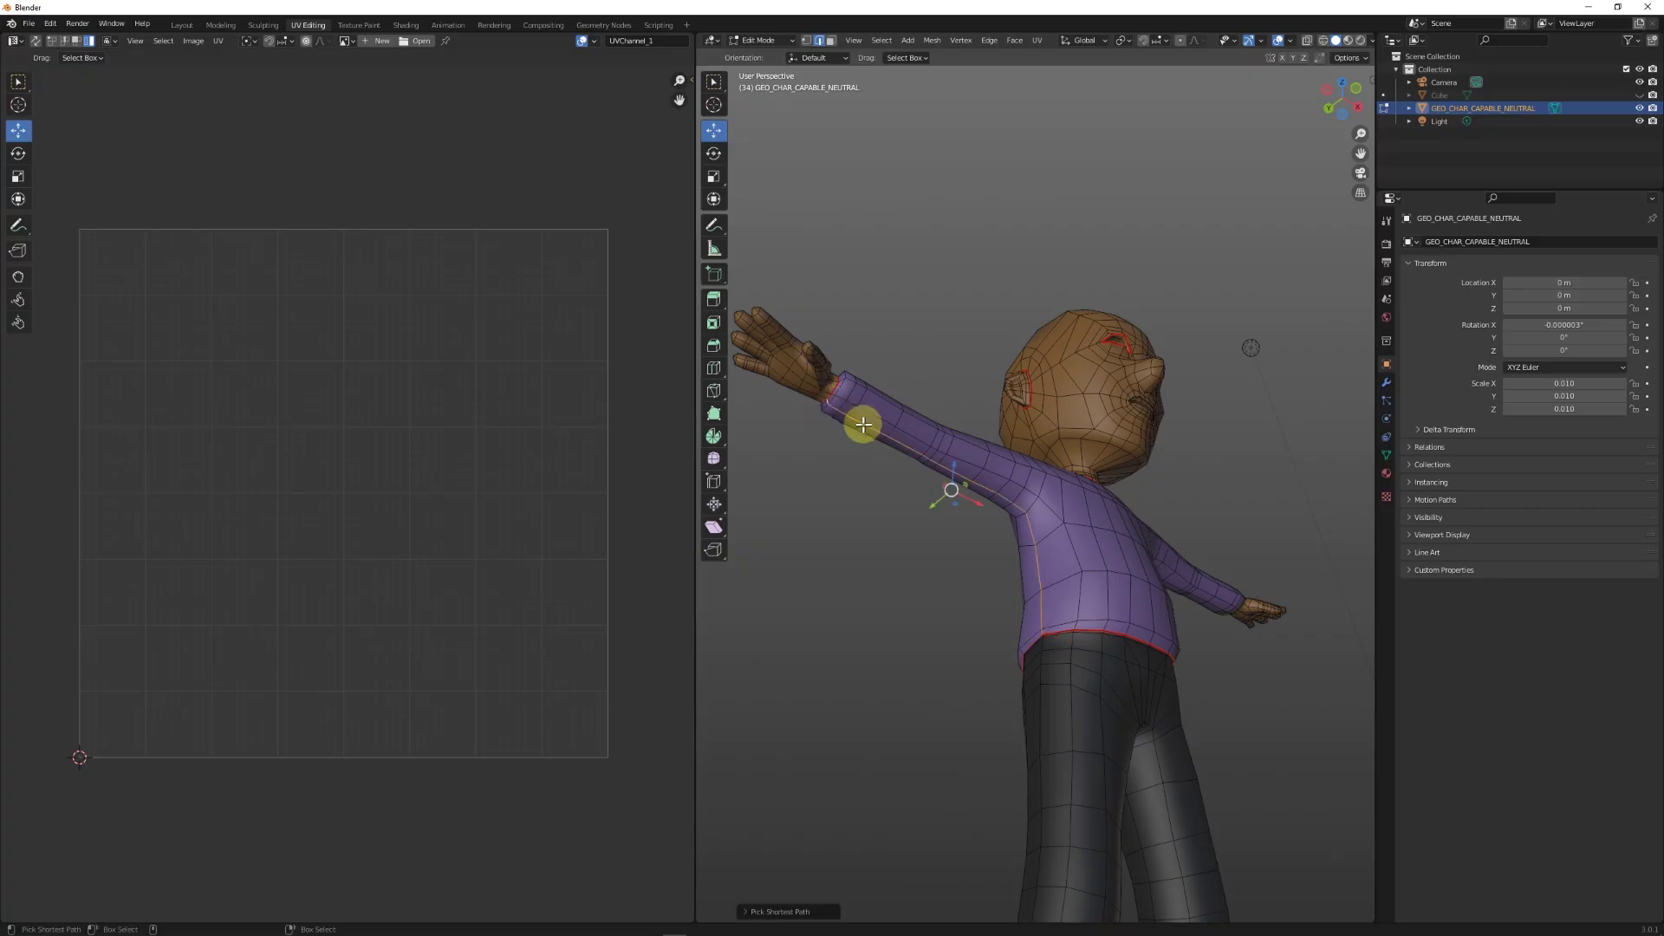
pyautogui.moveTo(1095, 535); pyautogui.dragTo(1135, 552, button='middle')
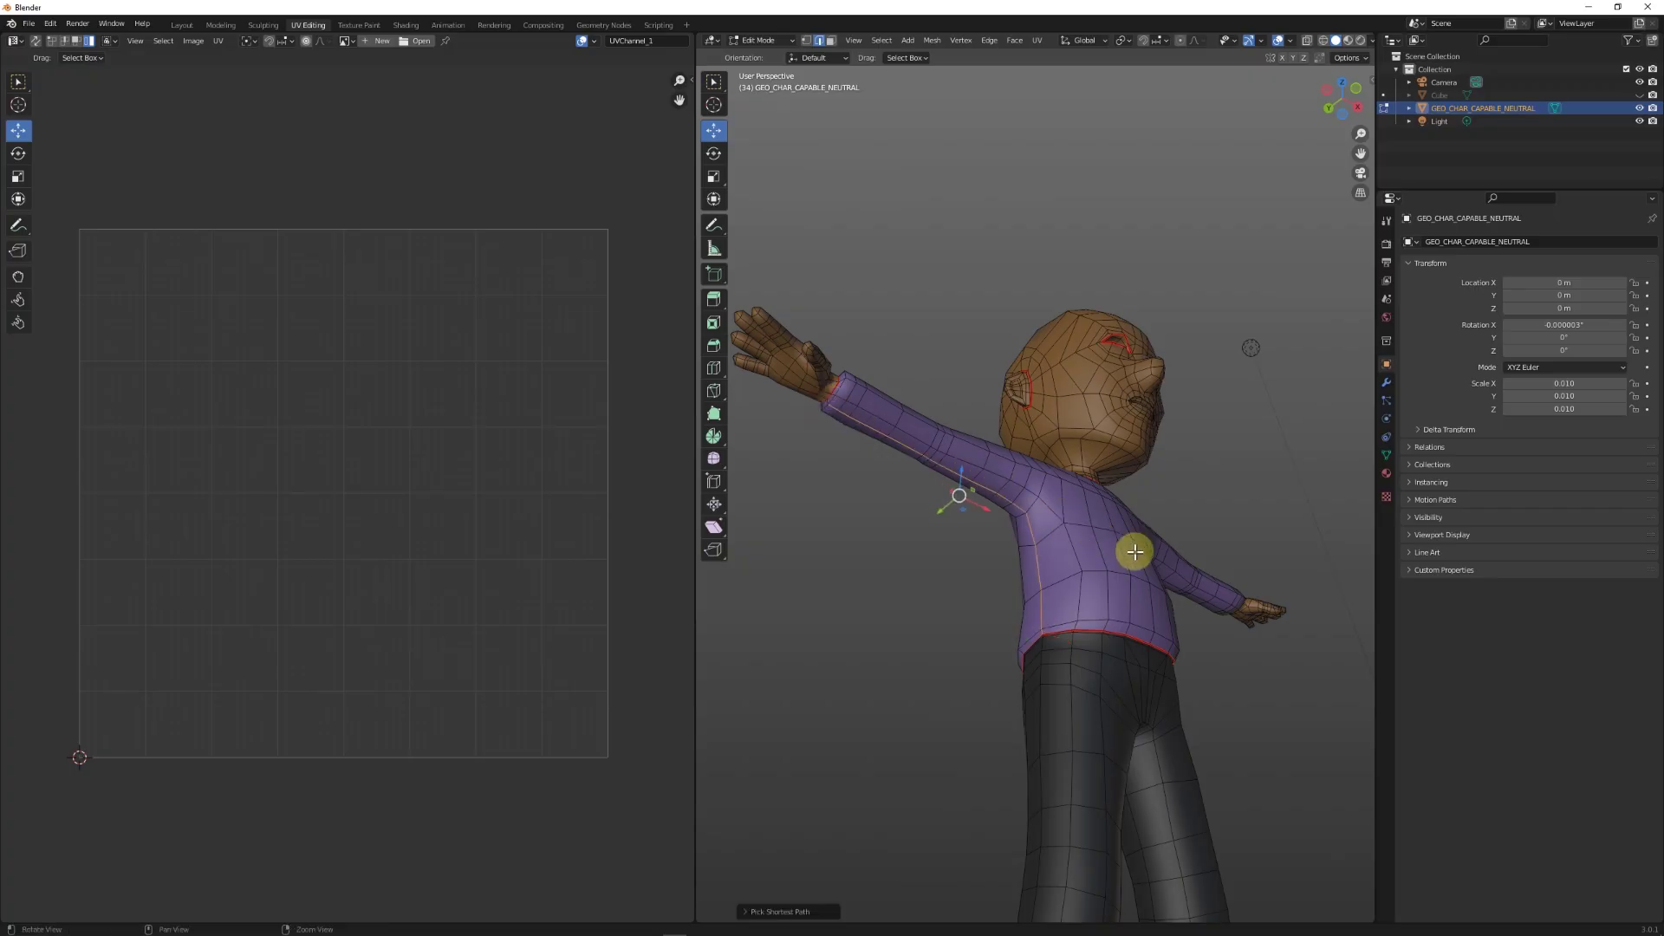
pyautogui.rightClick(1071, 536)
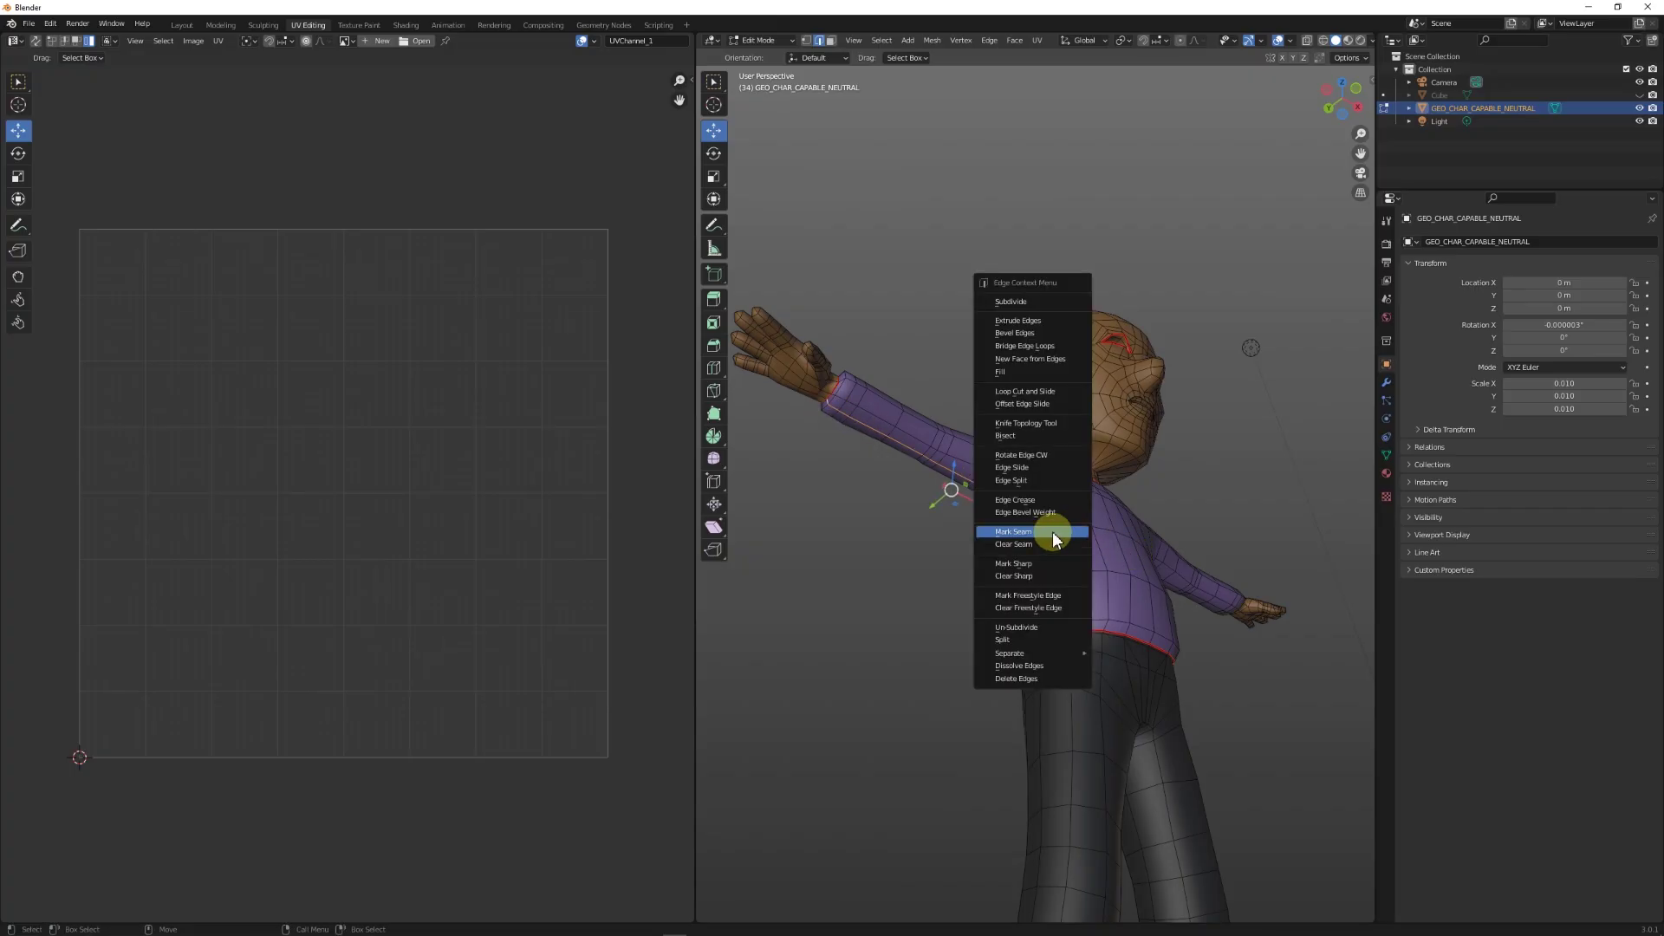
pyautogui.click(1053, 532)
# Mark a matching seam from the waist up the sweater's other side and under the character's left sleeve to the wrist
pyautogui.moveTo(1193, 557); pyautogui.dragTo(973, 581, button='middle')
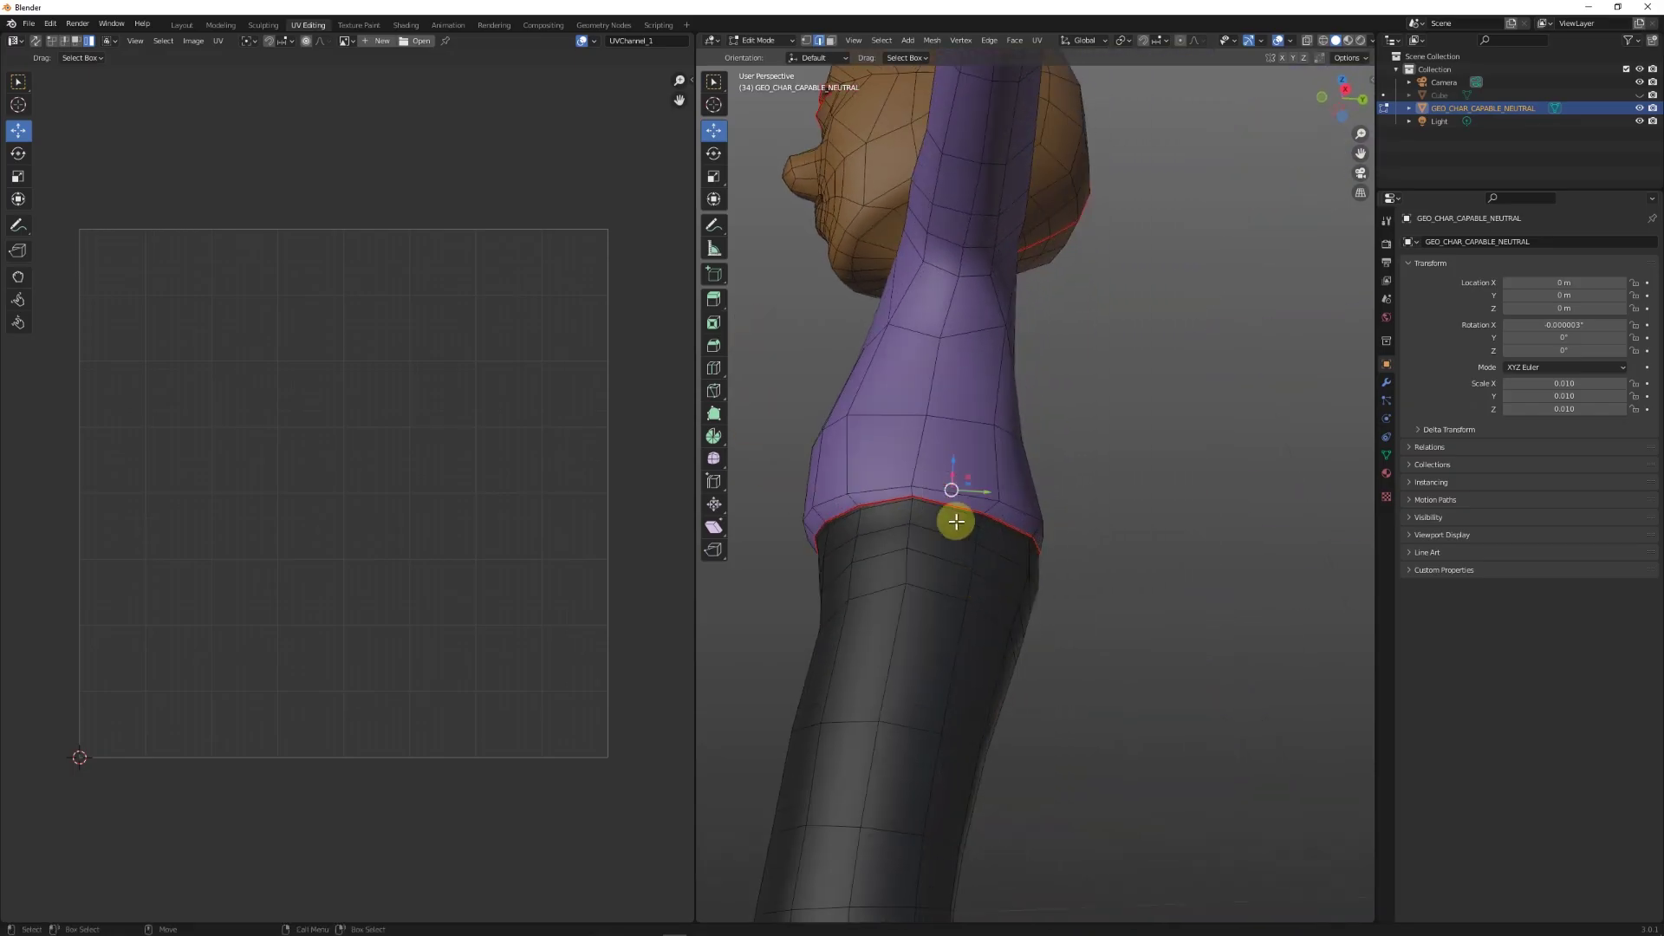
pyautogui.scroll(-4, 985, 342)
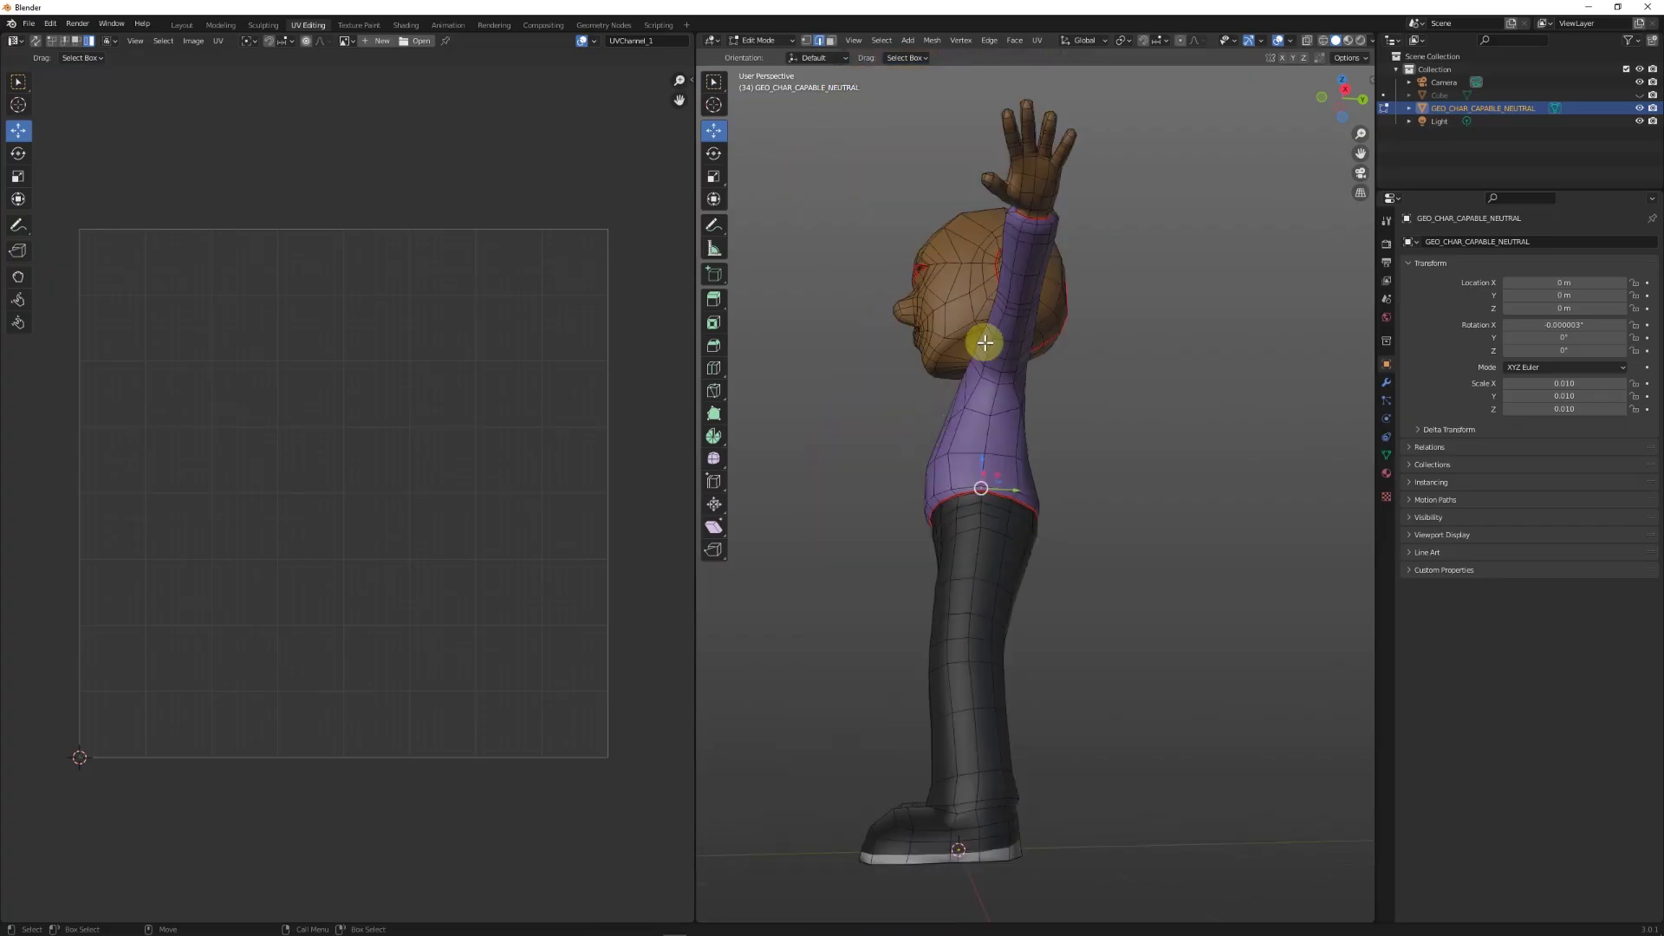
pyautogui.keyDown('ctrl'); pyautogui.click(1038, 222); pyautogui.keyUp('ctrl')
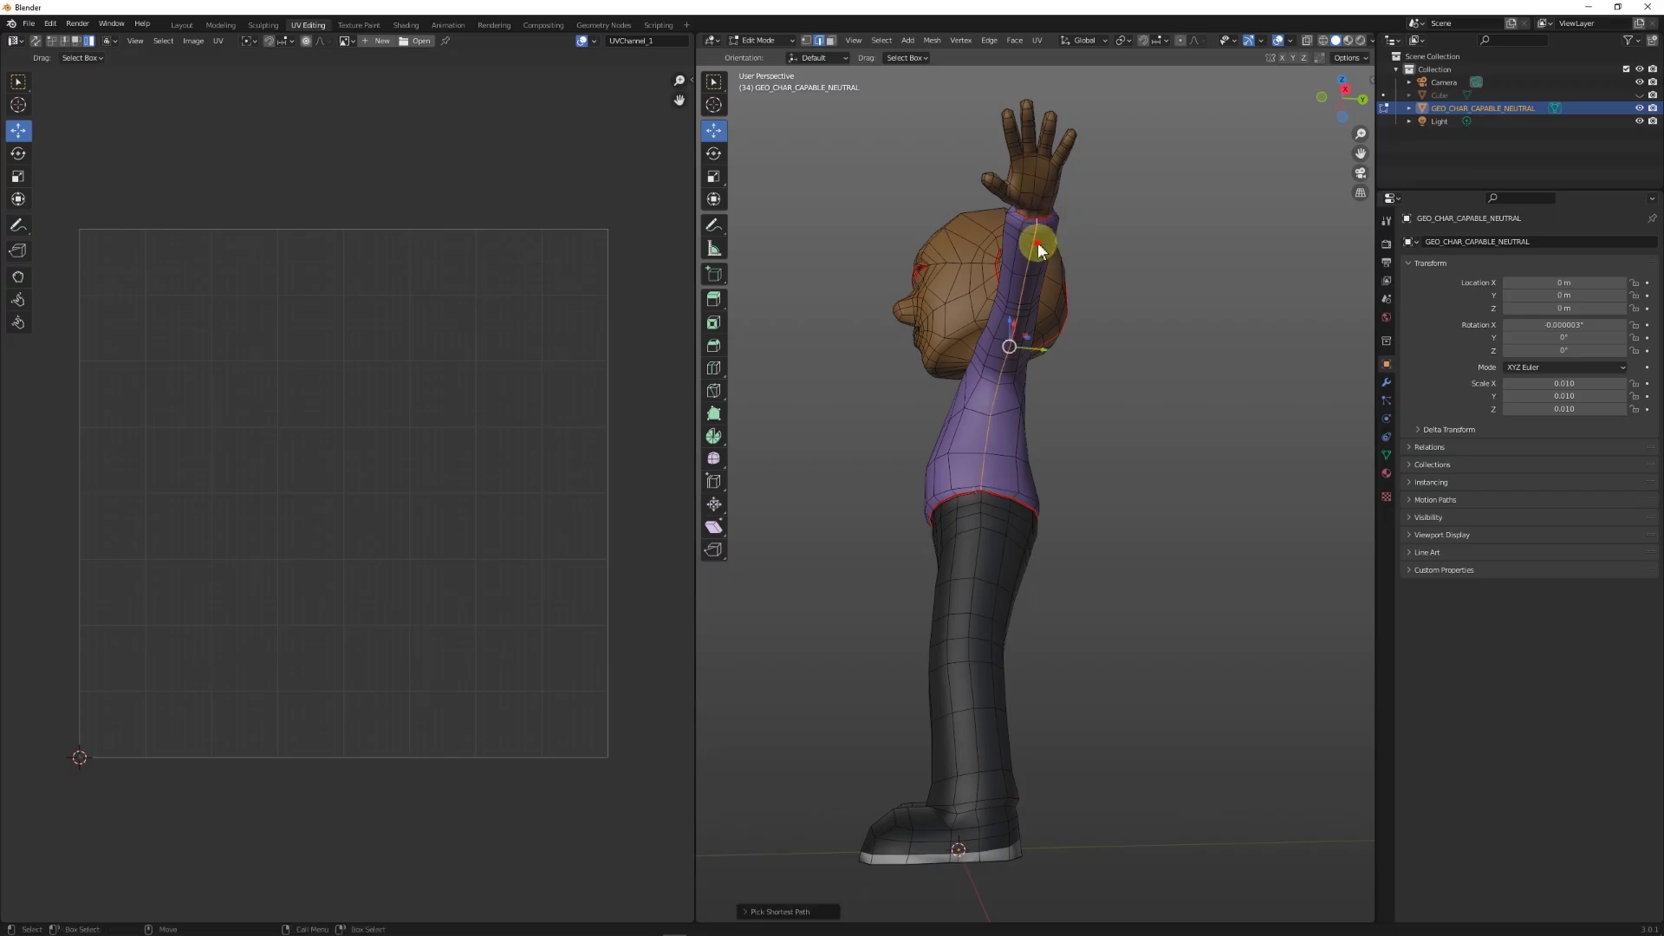
pyautogui.rightClick(1040, 247)
pyautogui.click(1004, 279)
# Mark seams around both trouser cuffs and along the inner legs from one cuff through the crotch to the other
pyautogui.moveTo(1004, 279); pyautogui.dragTo(969, 523, button='middle')
pyautogui.scroll(6, 962, 523)
pyautogui.scroll(-8, 921, 528)
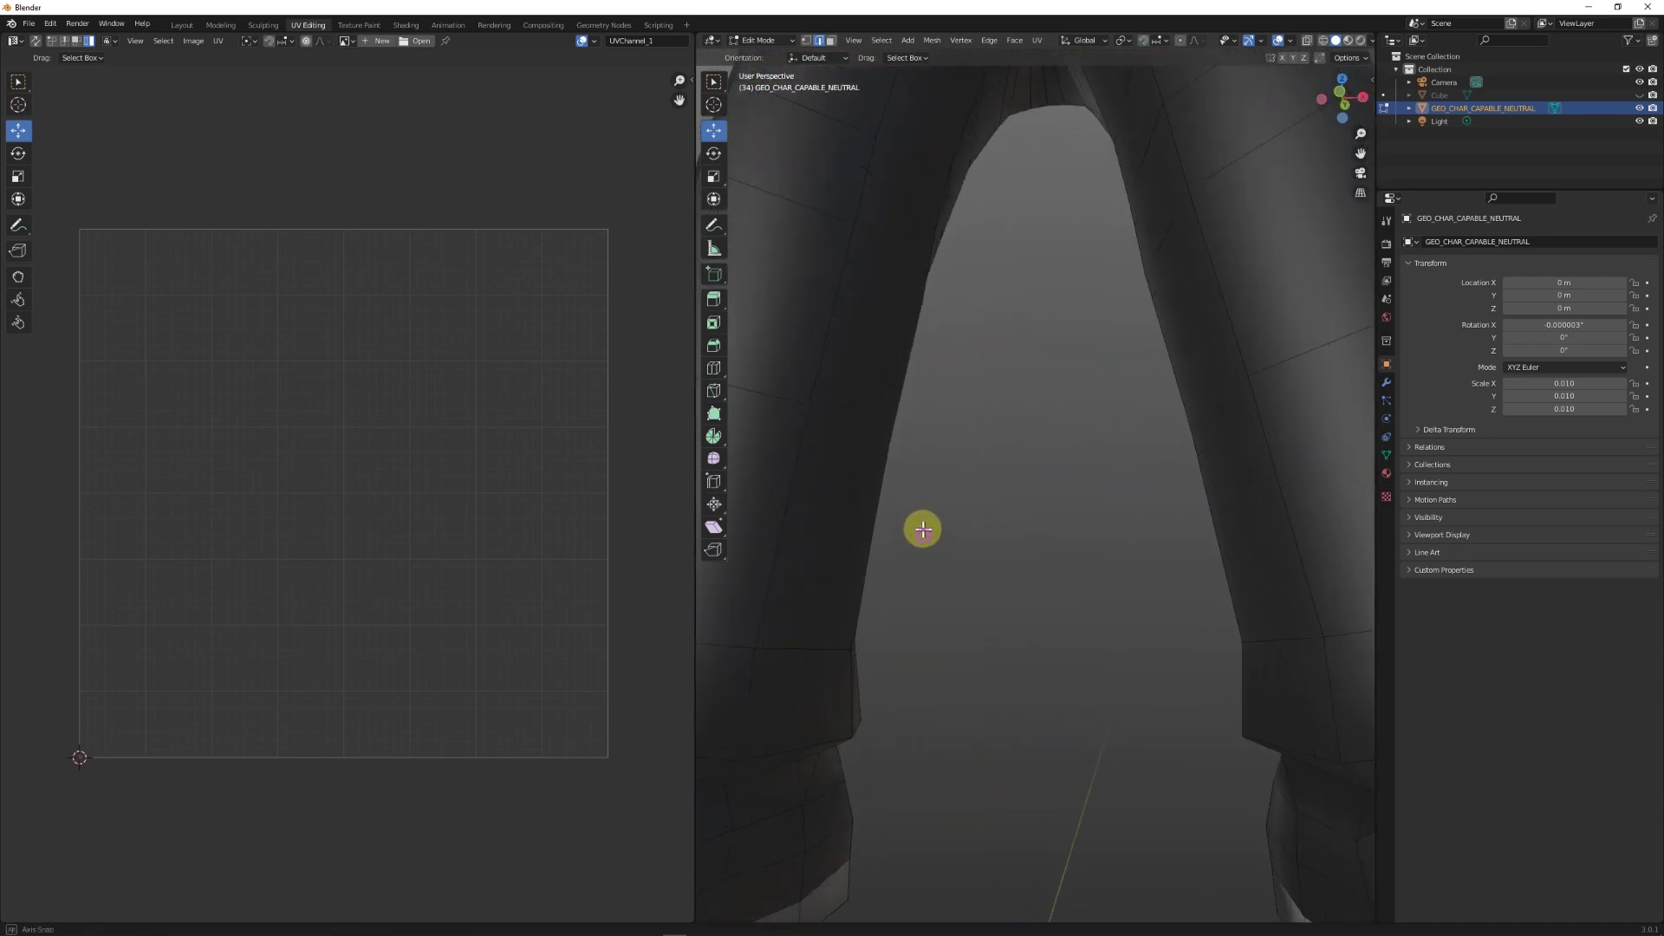
pyautogui.moveTo(921, 524); pyautogui.dragTo(1091, 557, button='middle')
pyautogui.moveTo(1015, 472); pyautogui.dragTo(1102, 553, button='middle')
pyautogui.scroll(5, 1099, 556)
pyautogui.moveTo(1213, 642); pyautogui.dragTo(1074, 702, button='middle')
pyautogui.keyDown('ctrl'); pyautogui.click(932, 827); pyautogui.keyUp('ctrl')
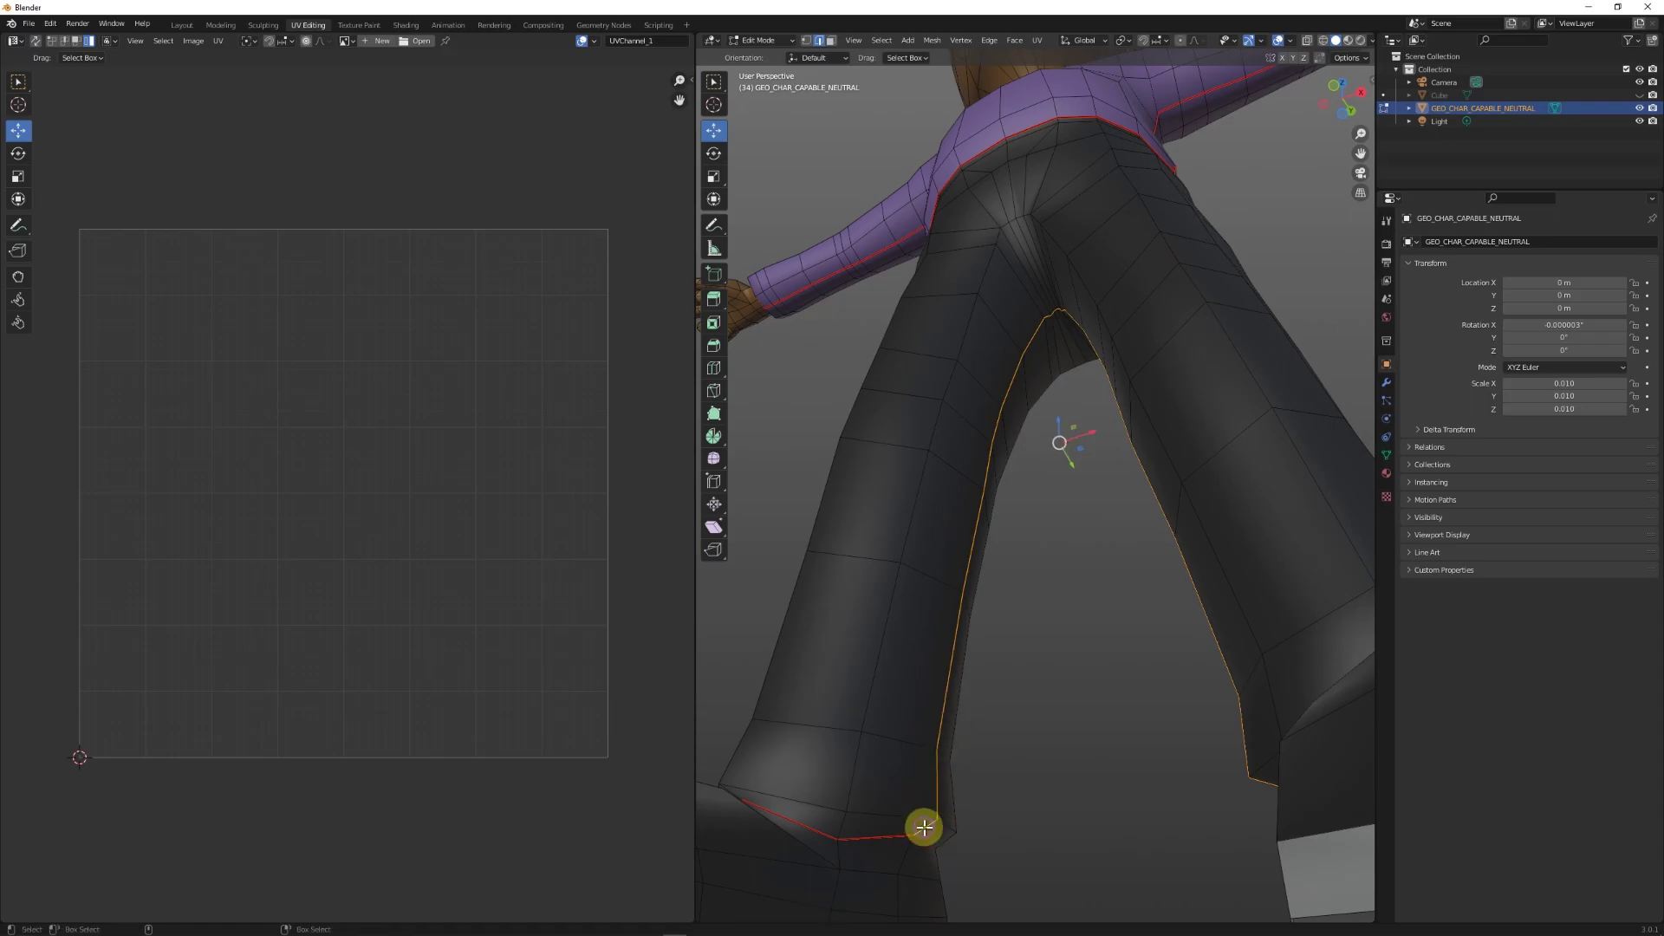
pyautogui.rightClick(1048, 637)
pyautogui.click(1017, 643)
# Mark seams along the edges of the shoe soles
pyautogui.scroll(-5, 1018, 642)
pyautogui.moveTo(1017, 642); pyautogui.dragTo(1126, 542, button='middle')
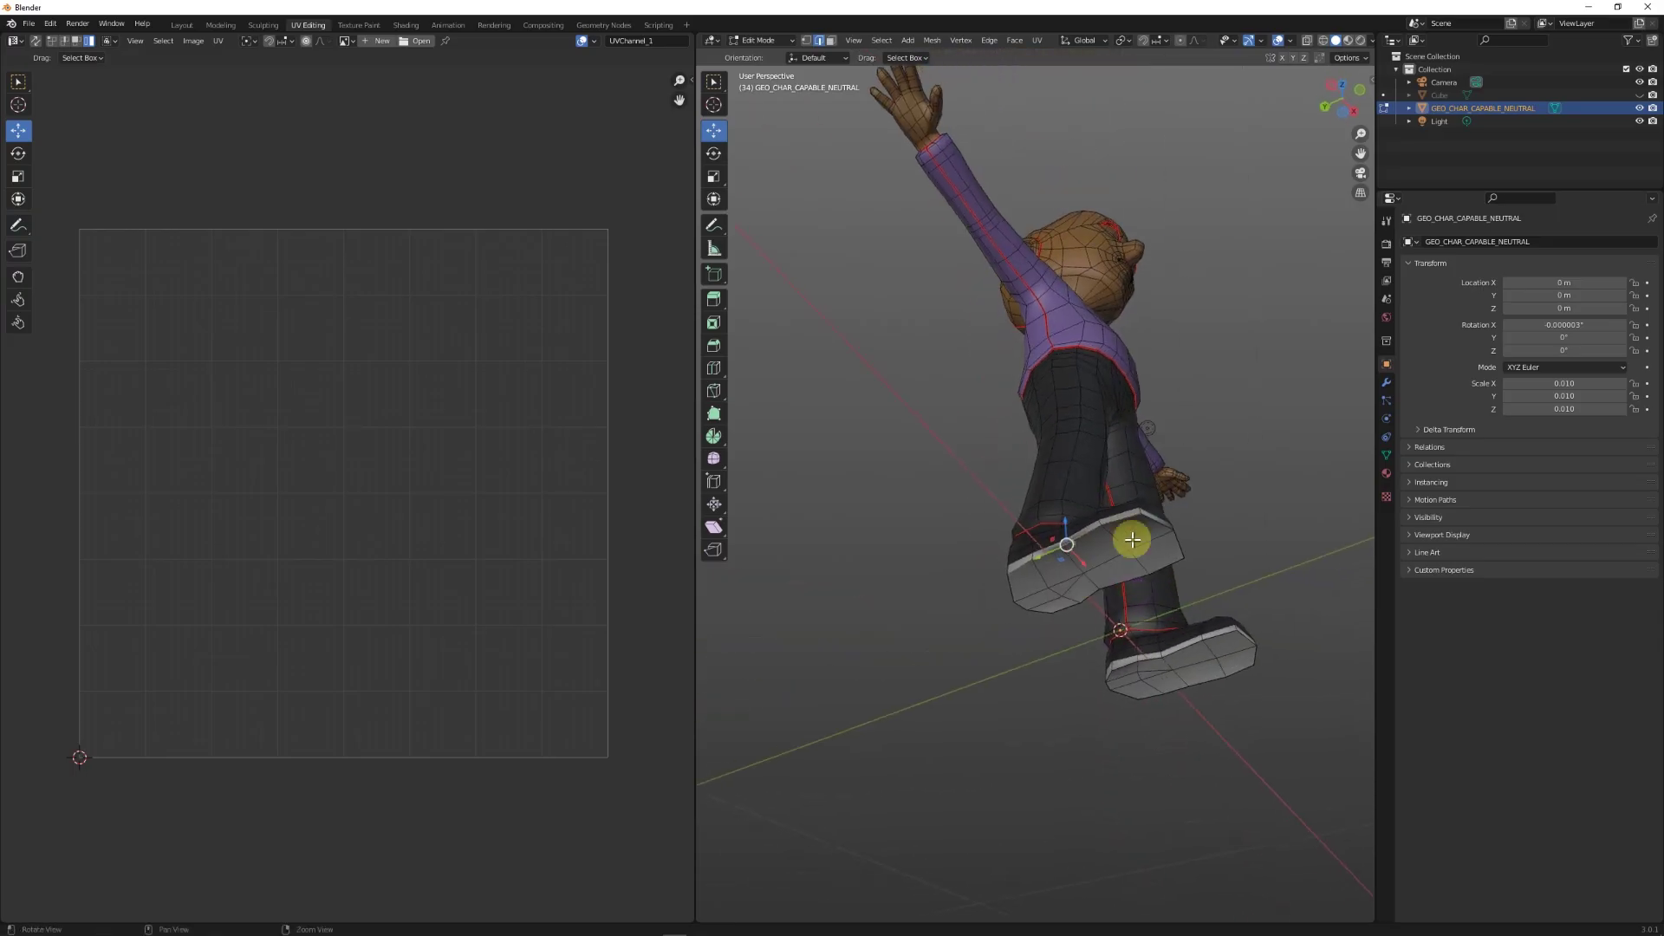
pyautogui.scroll(5, 1167, 506)
pyautogui.moveTo(1149, 615); pyautogui.dragTo(1131, 600, button='middle')
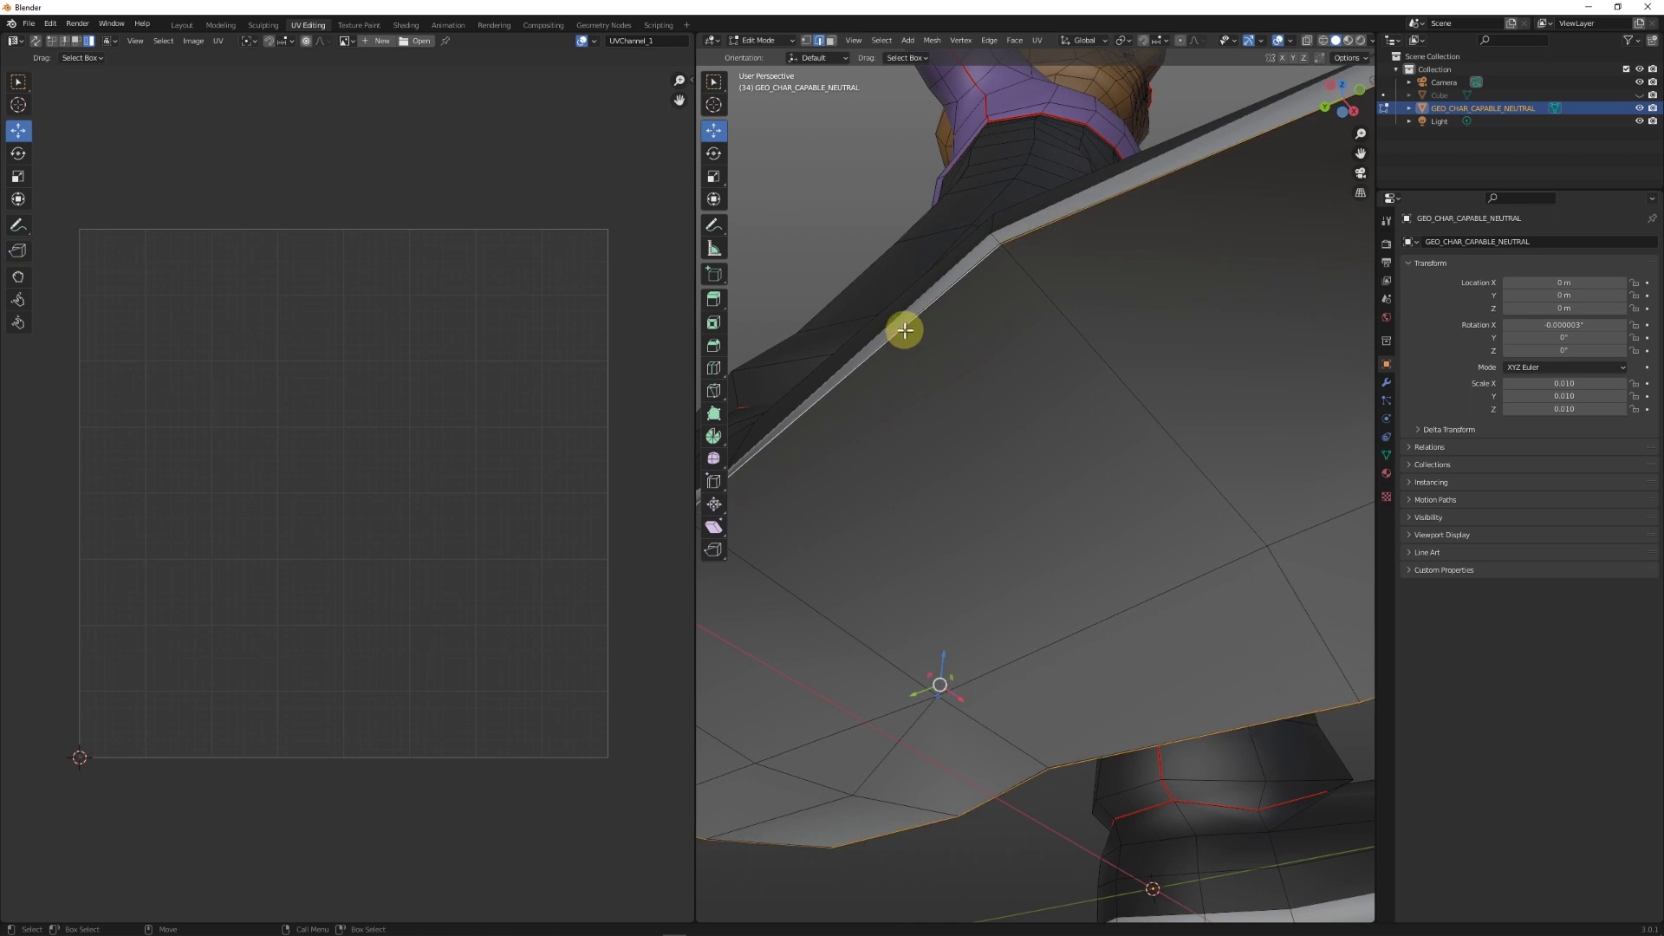
pyautogui.scroll(-8, 1006, 416)
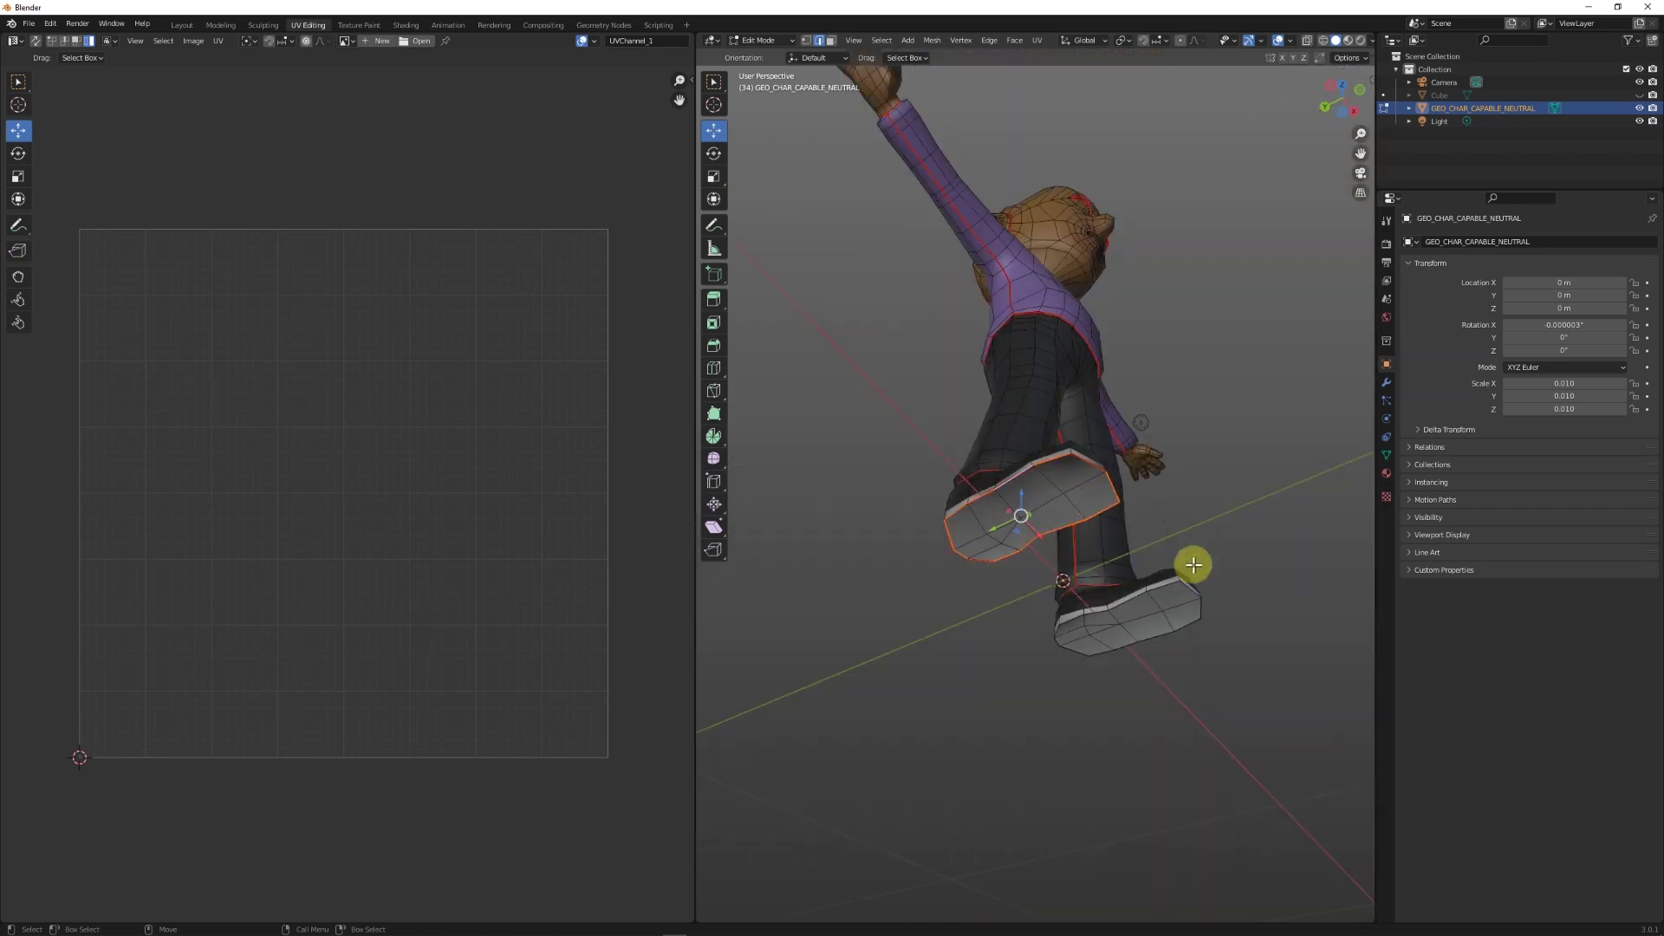
pyautogui.moveTo(1170, 497); pyautogui.dragTo(1055, 557, button='middle')
pyautogui.scroll(3, 1053, 508)
pyautogui.scroll(5, 1037, 567)
# Select an edge path from the wrist around the fingers and thumb of the character's left hand and mark it as a seam
pyautogui.scroll(-6, 981, 609)
pyautogui.scroll(6, 1055, 487)
pyautogui.moveTo(1055, 487); pyautogui.dragTo(1105, 512, button='middle')
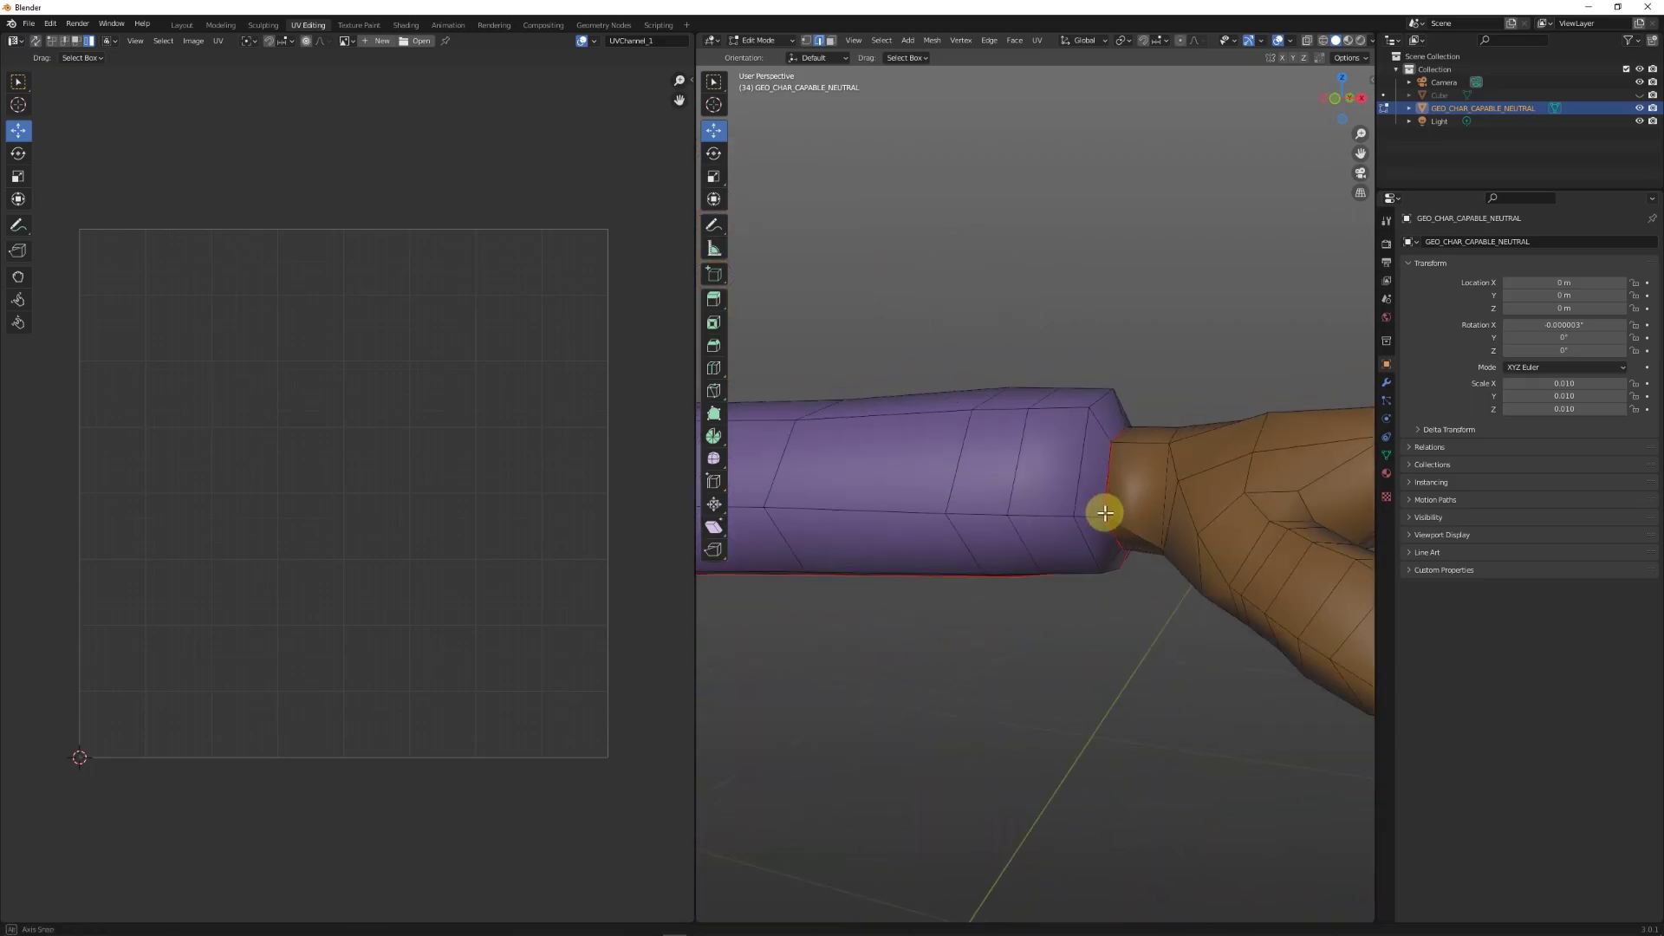
pyautogui.moveTo(1132, 588); pyautogui.dragTo(1240, 463, button='middle')
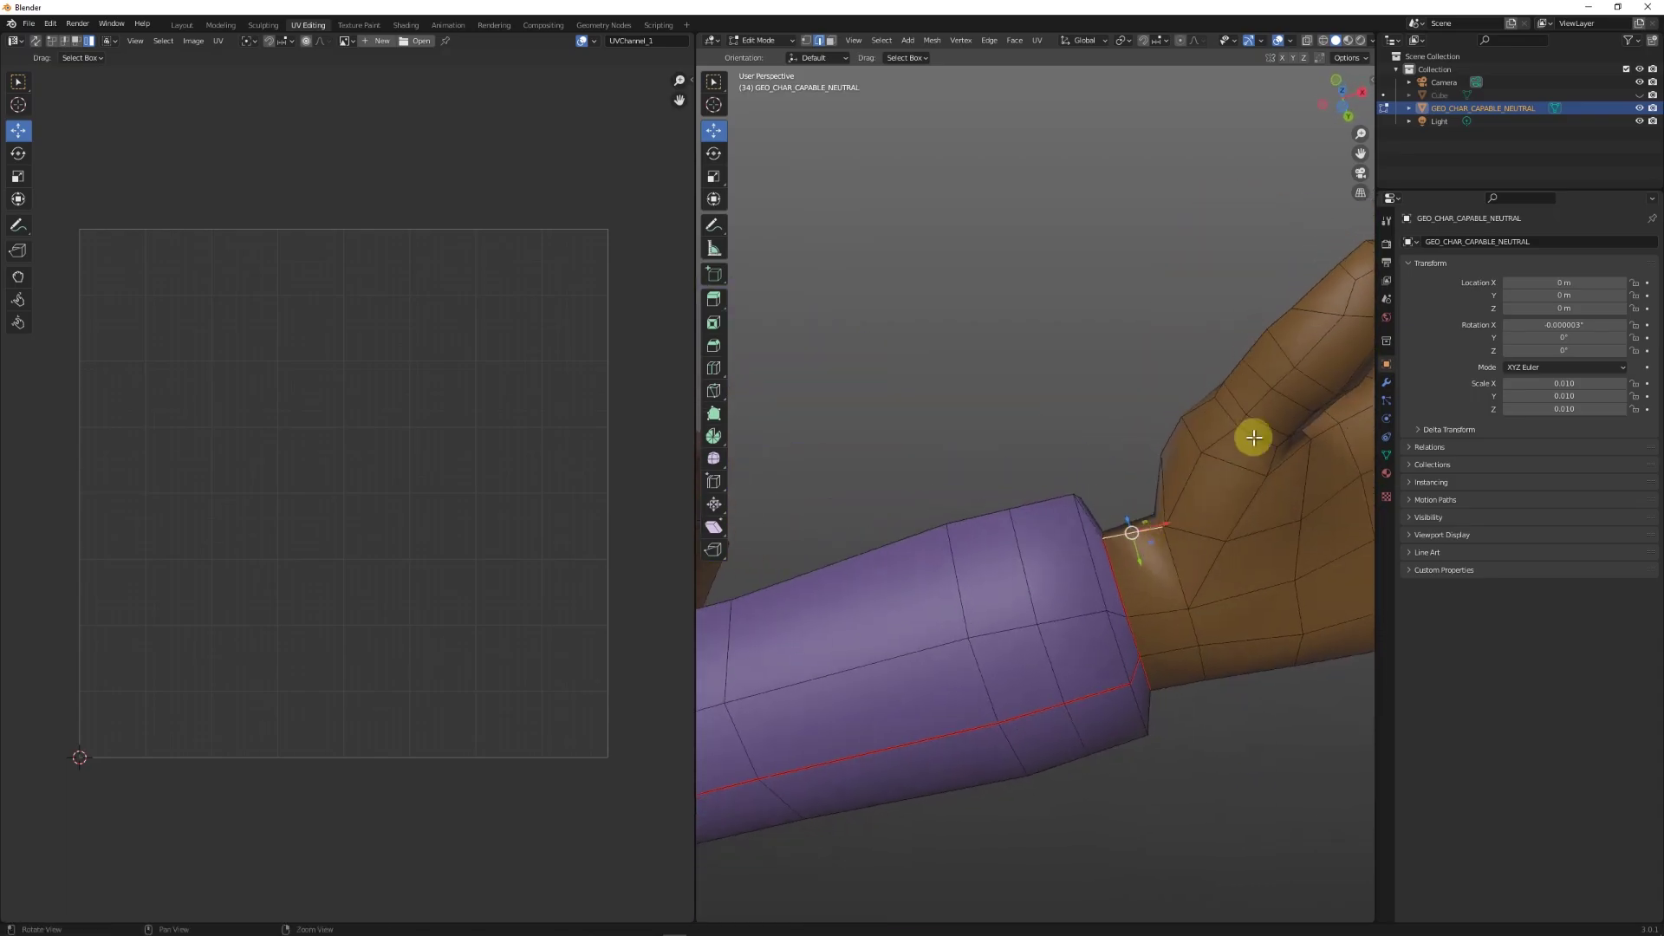
pyautogui.moveTo(1351, 290); pyautogui.dragTo(1246, 346, button='middle')
pyautogui.moveTo(1022, 502); pyautogui.dragTo(1111, 501, button='middle')
pyautogui.keyDown('ctrl'); pyautogui.click(1260, 115); pyautogui.keyUp('ctrl')
pyautogui.moveTo(1259, 115); pyautogui.dragTo(1137, 705, button='middle')
pyautogui.keyDown('ctrl'); pyautogui.click(1256, 446); pyautogui.keyUp('ctrl')
pyautogui.keyDown('ctrl'); pyautogui.click(1346, 603); pyautogui.keyUp('ctrl')
pyautogui.moveTo(1330, 605); pyautogui.dragTo(1294, 569, button='middle')
pyautogui.keyDown('ctrl'); pyautogui.click(1152, 810); pyautogui.keyUp('ctrl')
pyautogui.keyDown('ctrl'); pyautogui.click(1361, 707); pyautogui.keyUp('ctrl')
pyautogui.keyDown('ctrl'); pyautogui.click(1198, 885); pyautogui.keyUp('ctrl')
pyautogui.moveTo(1198, 885); pyautogui.dragTo(1124, 549, button='middle')
pyautogui.scroll(3, 1218, 605)
pyautogui.rightClick(1256, 736)
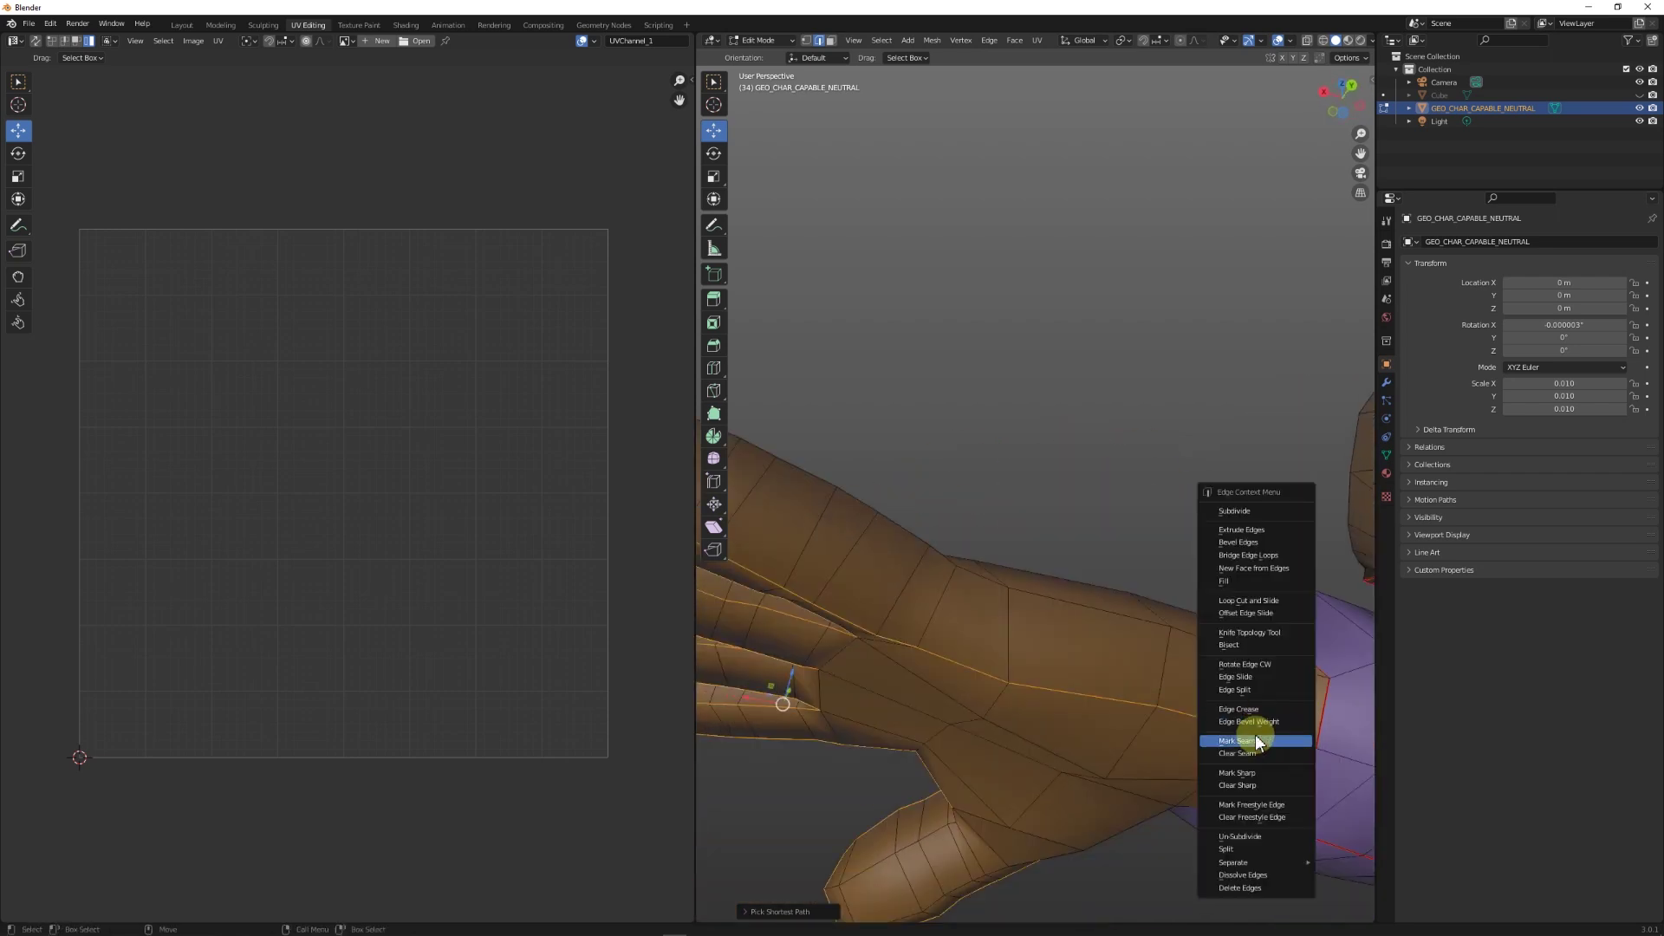
pyautogui.click(1254, 733)
# Select an edge path from the wrist around the fingers and thumb of the character's right hand and mark it as a seam
pyautogui.scroll(-6, 1186, 691)
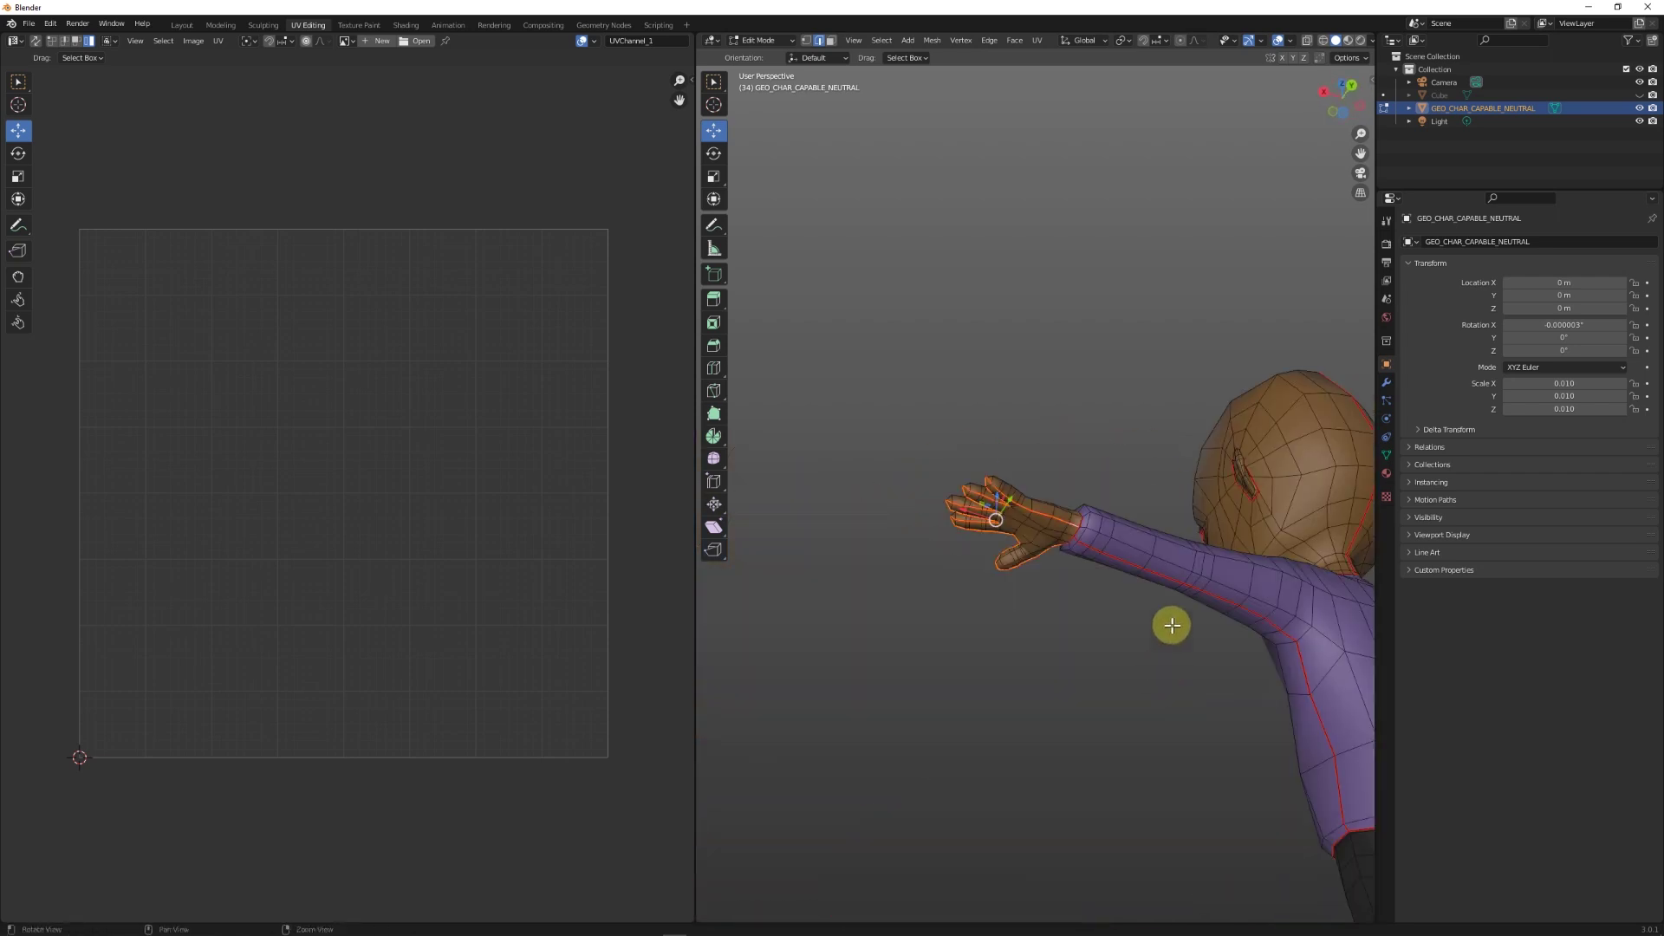
pyautogui.moveTo(1062, 536); pyautogui.dragTo(1118, 613, button='middle')
pyautogui.scroll(4, 1174, 613)
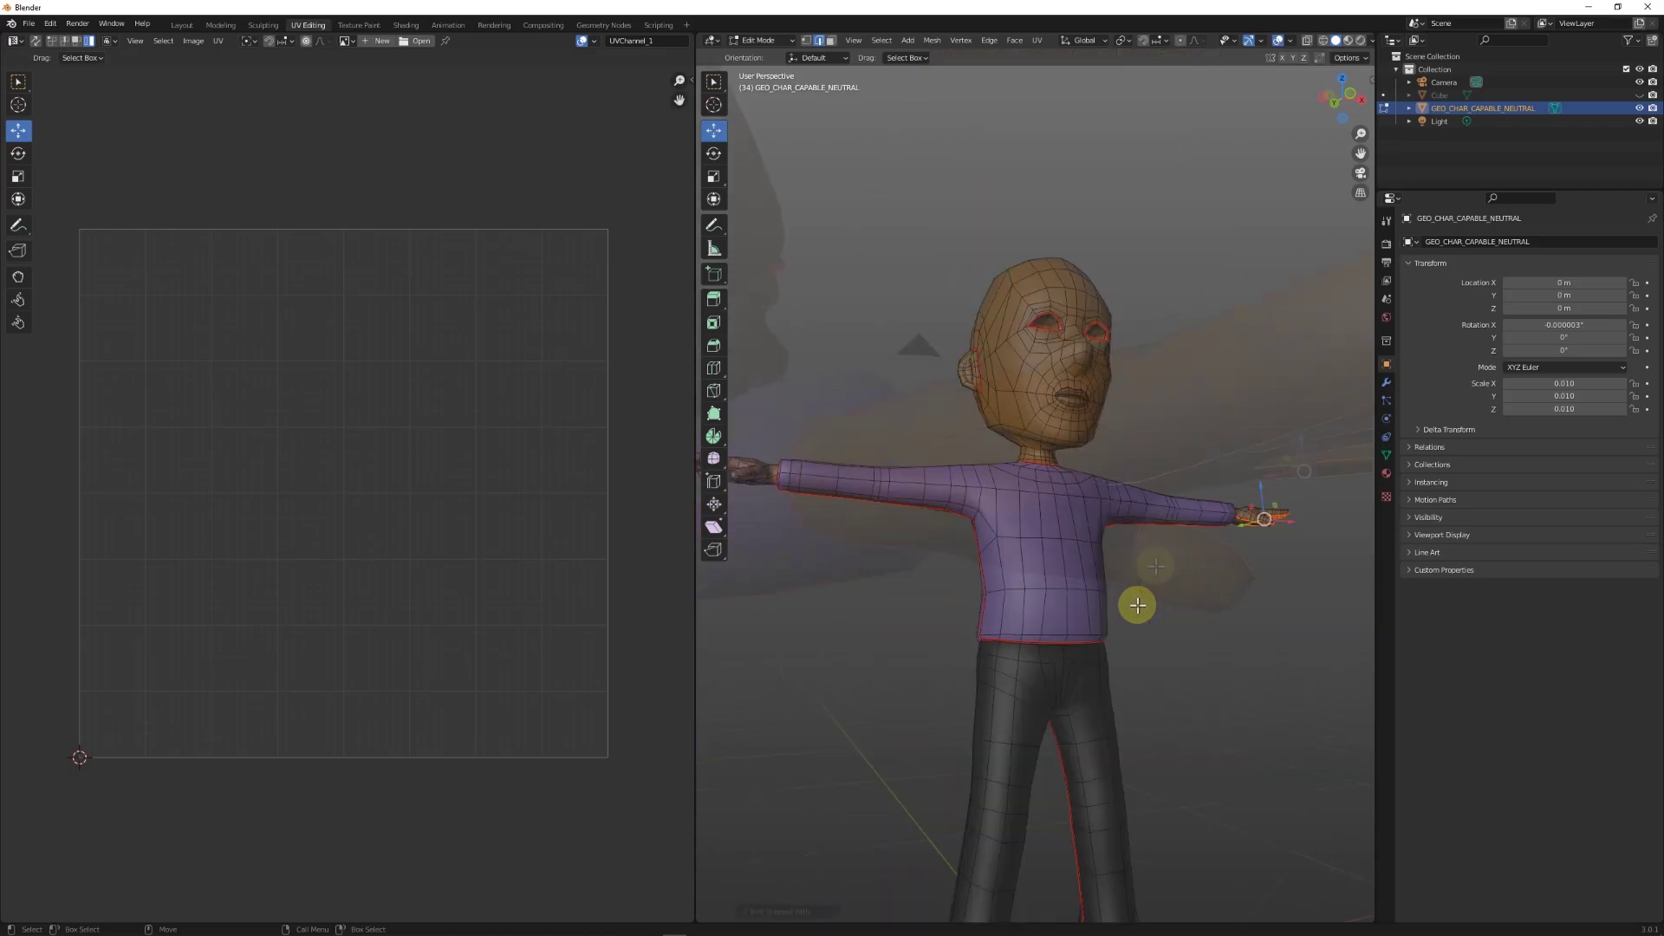
pyautogui.moveTo(1097, 567); pyautogui.dragTo(1159, 527, button='middle')
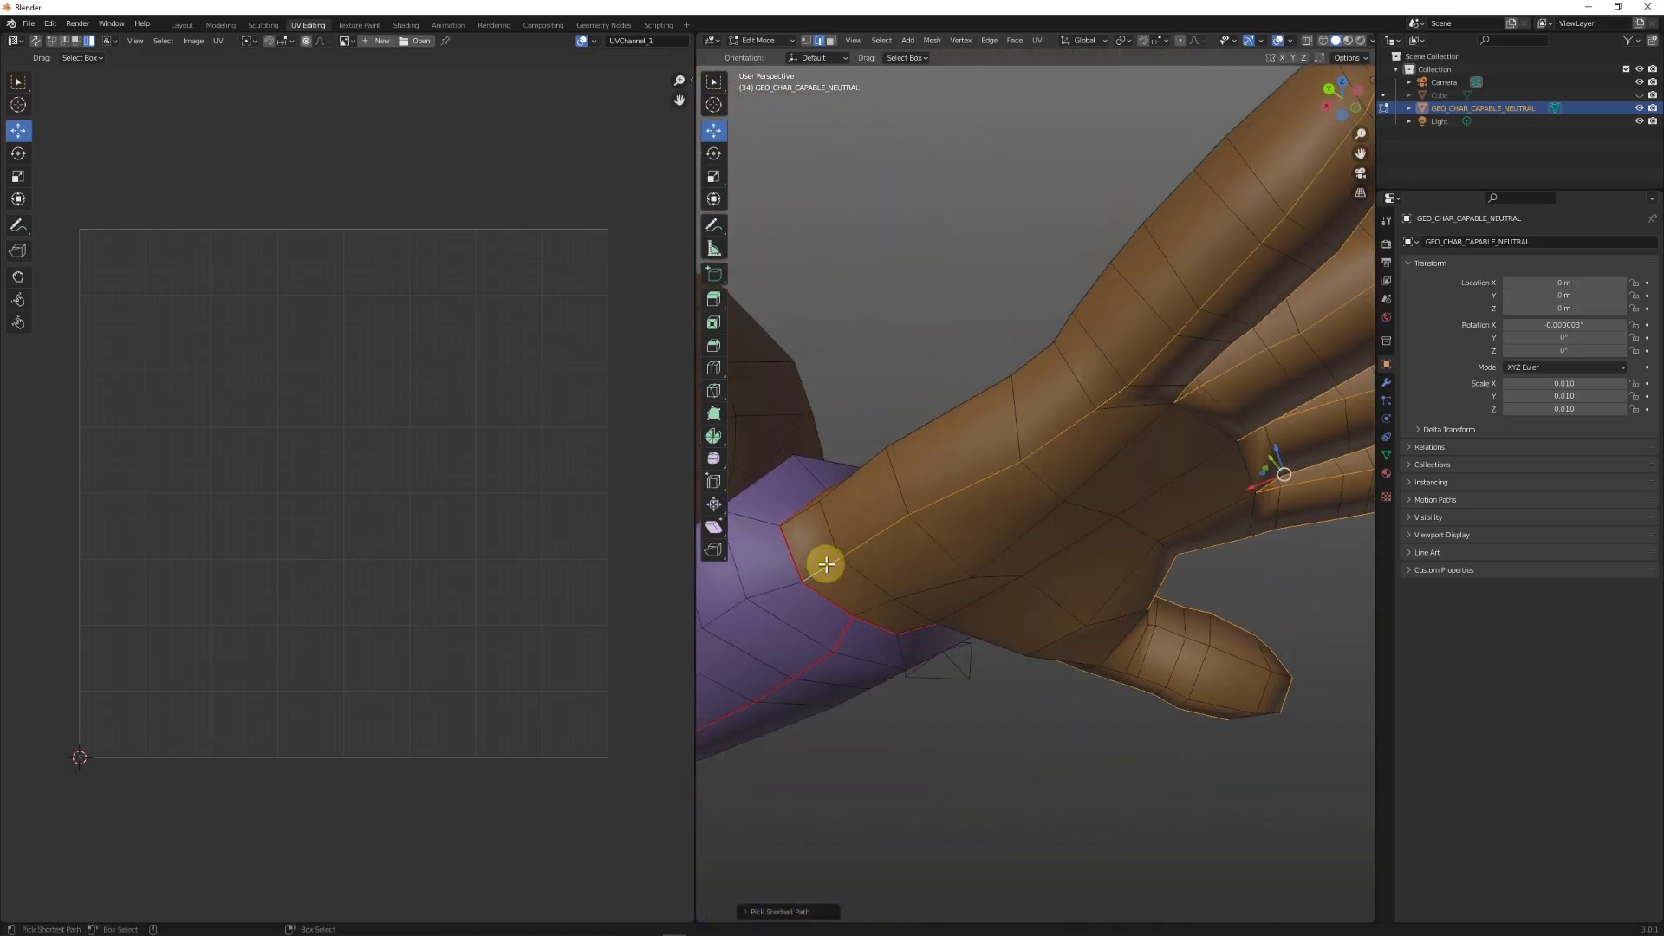
pyautogui.moveTo(976, 523); pyautogui.dragTo(1070, 471, button='middle')
pyautogui.rightClick(1079, 491)
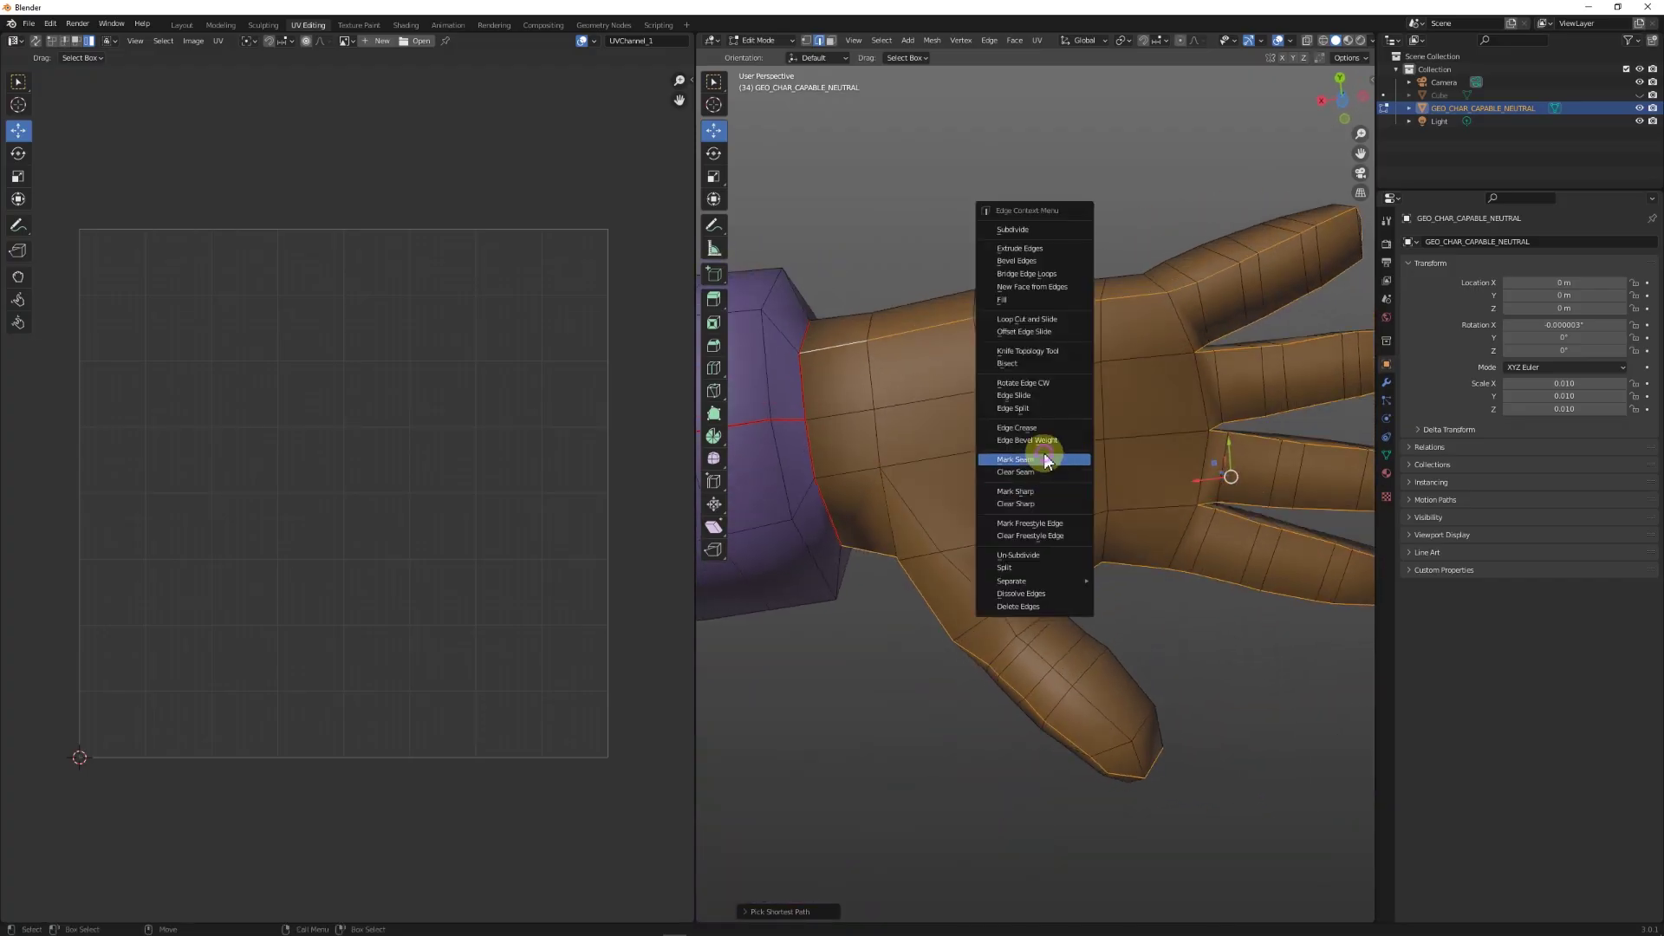
pyautogui.click(1046, 461)
# Select the entire character mesh to display all of its UV islands in the UV layout
pyautogui.scroll(-5, 1045, 453)
pyautogui.moveTo(1055, 450); pyautogui.dragTo(969, 498, button='middle')
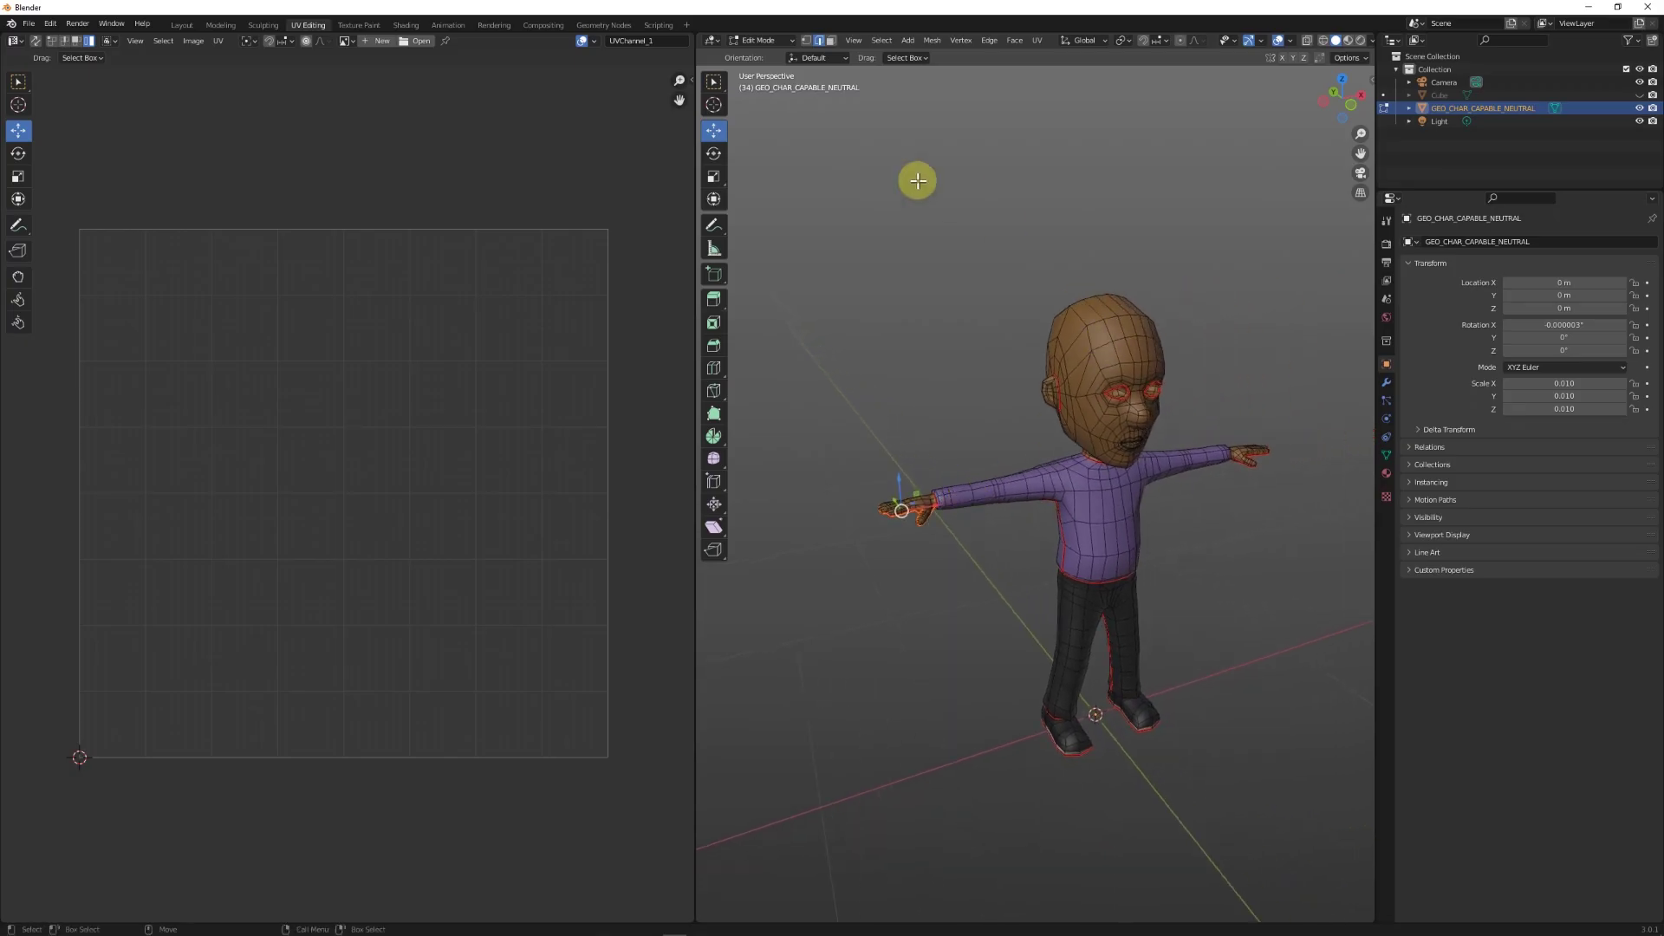
pyautogui.press('a')
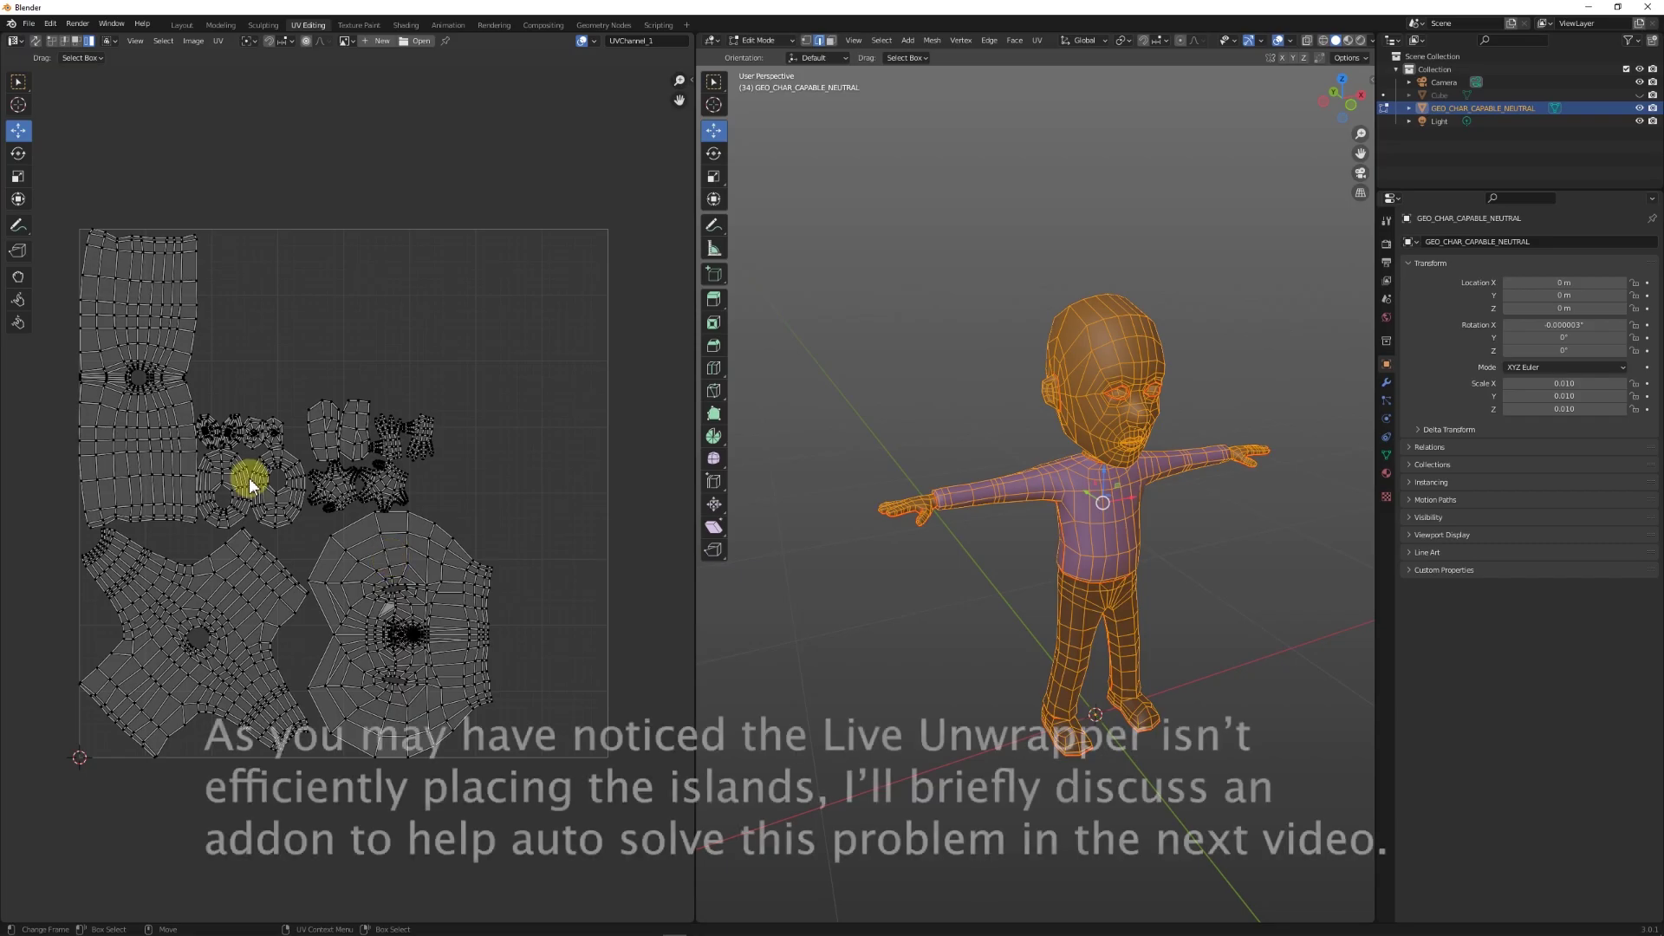
# Examine the shapes and placement of the hand islands and their neighbouring islands in the UV layout
pyautogui.scroll(3, 260, 454)
pyautogui.scroll(3, 433, 475)
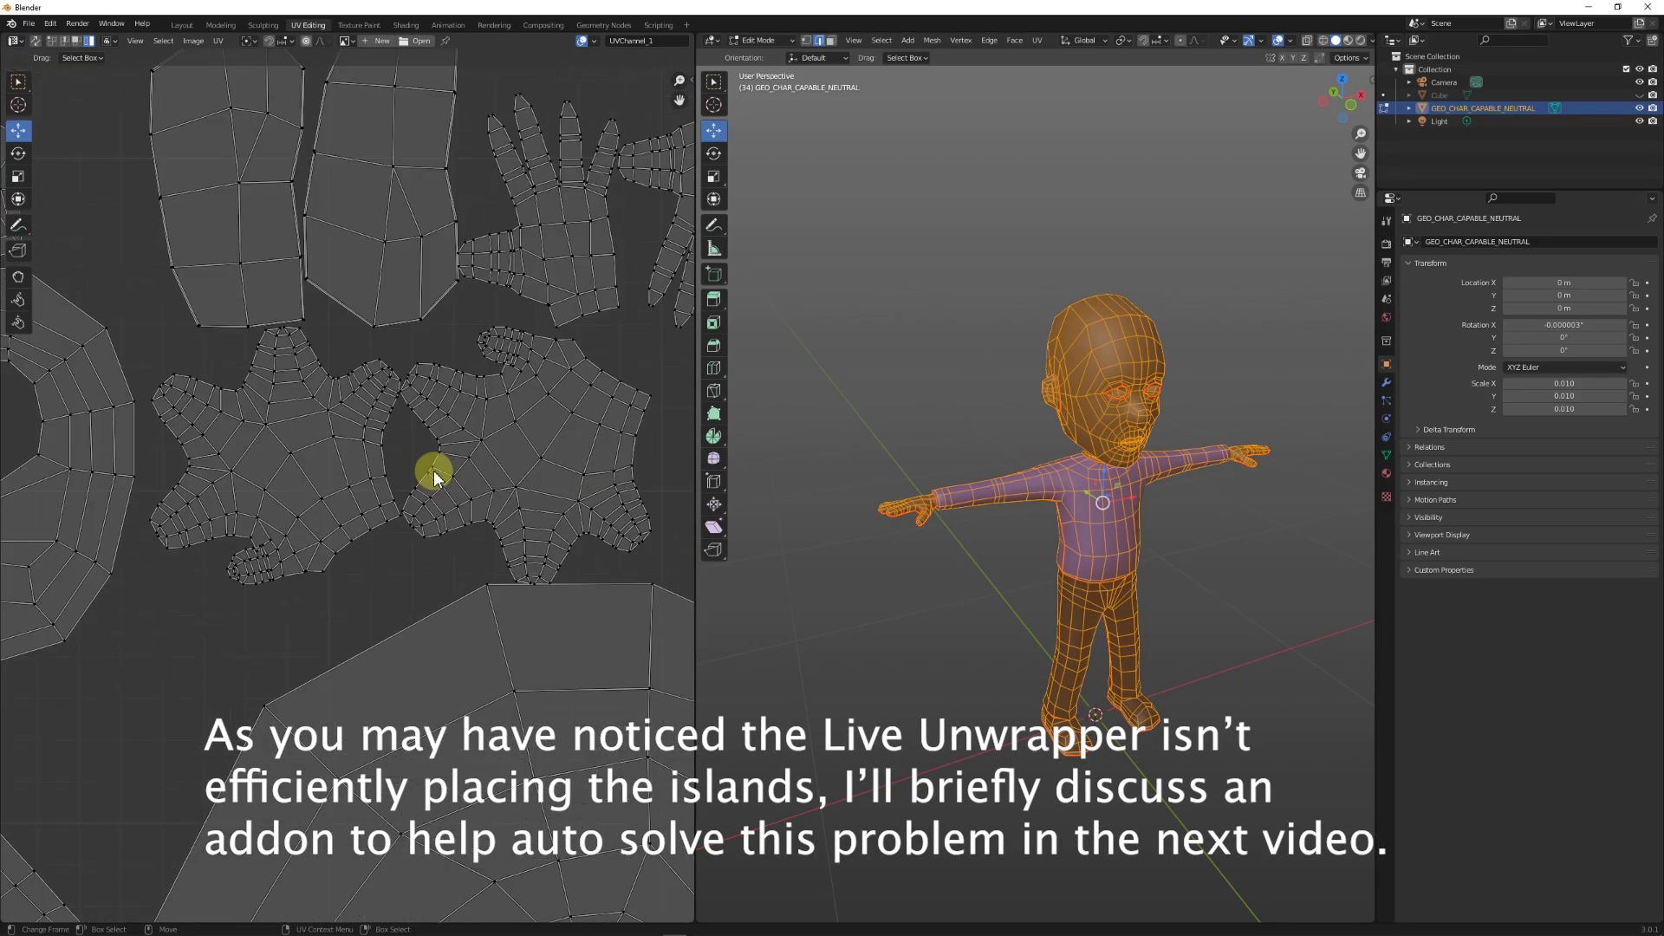
pyautogui.scroll(-4, 435, 475)
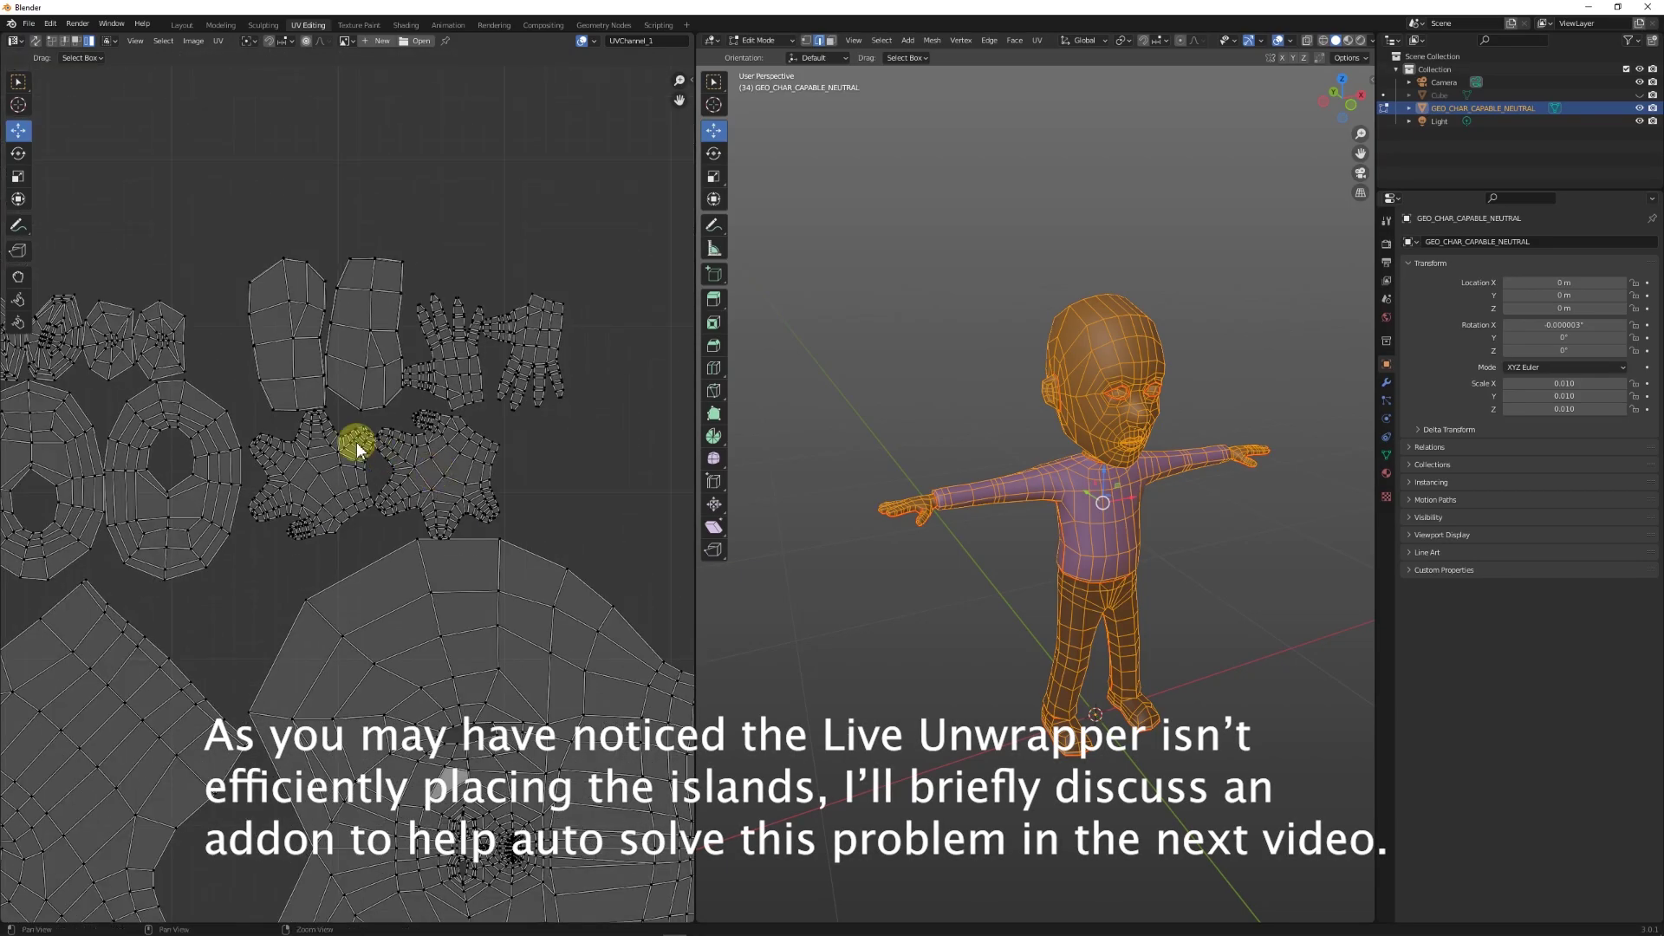
pyautogui.moveTo(353, 439); pyautogui.dragTo(466, 438, button='middle')
pyautogui.scroll(-2, 621, 476)
pyautogui.moveTo(621, 476); pyautogui.dragTo(432, 459, button='middle')
pyautogui.scroll(2, 432, 459)
pyautogui.scroll(-2, 431, 460)
pyautogui.moveTo(576, 569); pyautogui.dragTo(439, 564, button='middle')
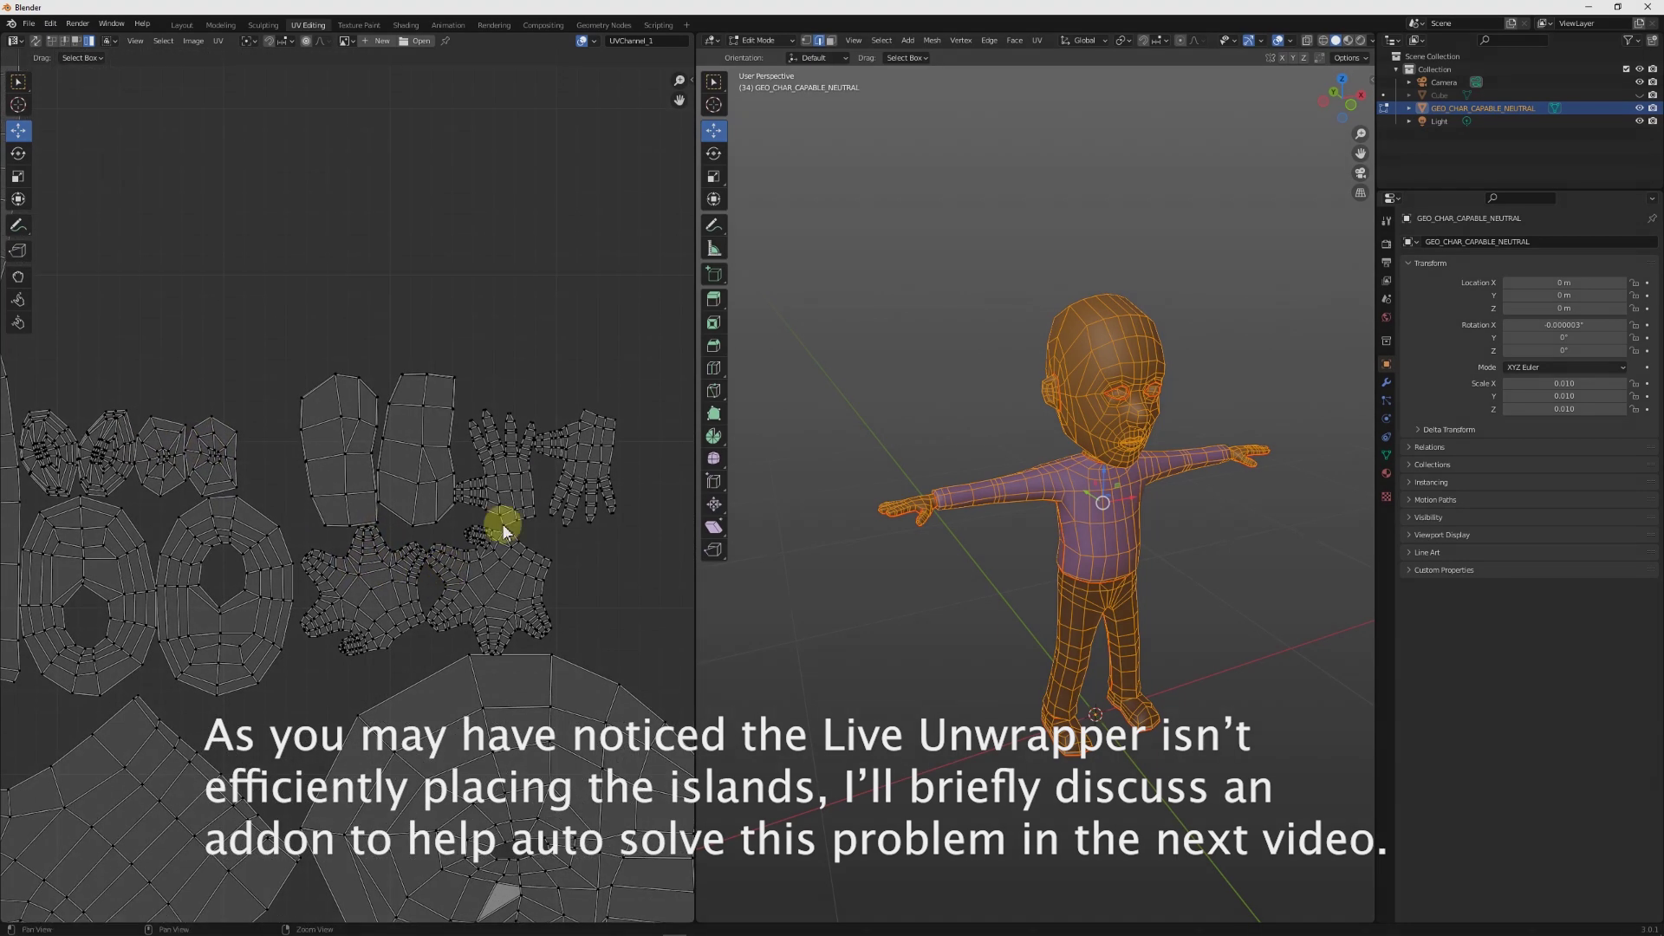